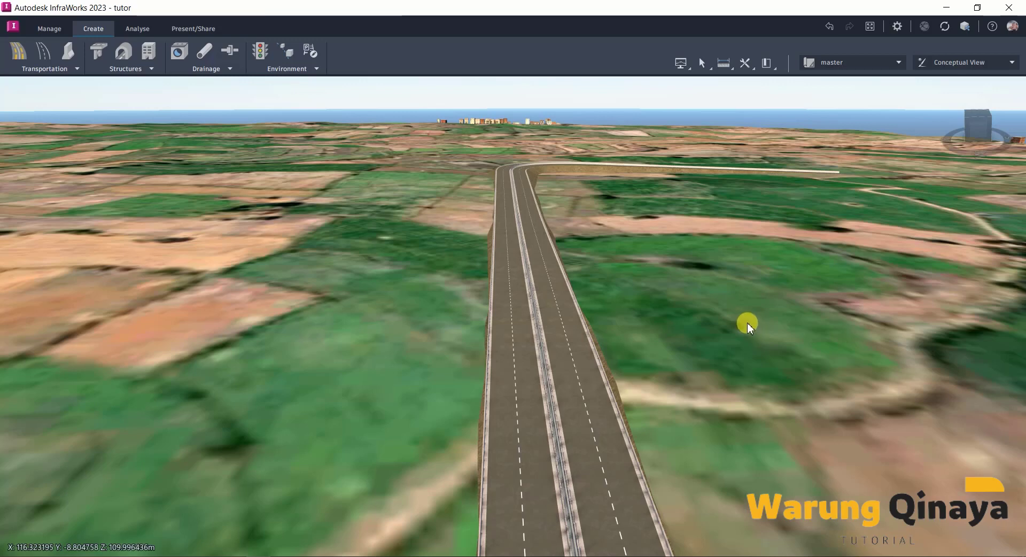
Tilt the view to look along the divided highway.
{"action": "mouse_move", "coordinate": [752, 274]}
{"action": "middle_mouse_down", "text": "shift"}
{"action": "mouse_move", "coordinate": [724, 310]}
{"action": "mouse_move", "coordinate": [734, 324]}
{"action": "middle_mouse_up", "text": "shift"}
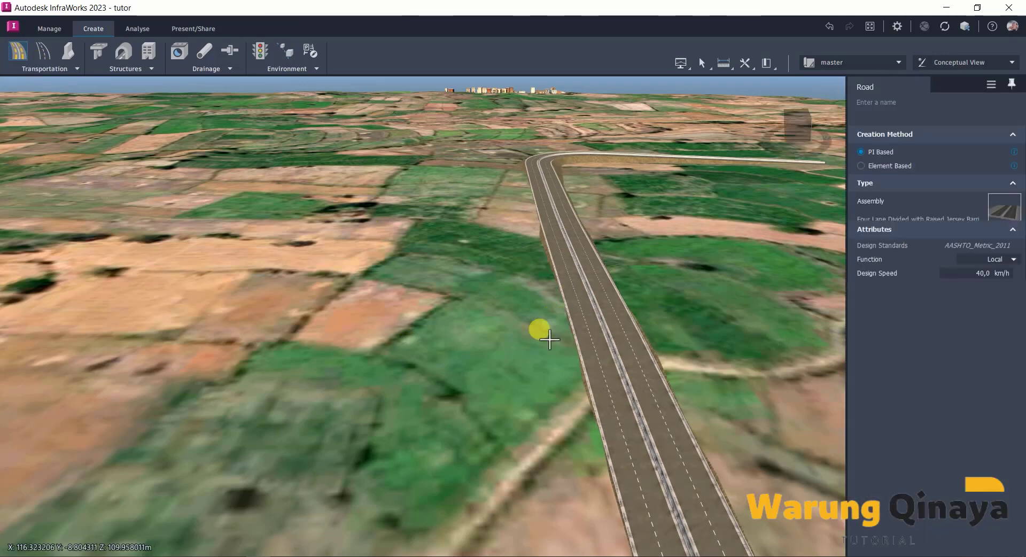
Draw a roughly 182 m road from the divided highway into the fields, forming a T-junction.
{"action": "scroll", "coordinate": [473, 353], "scroll_direction": "up", "scroll_amount": 3}
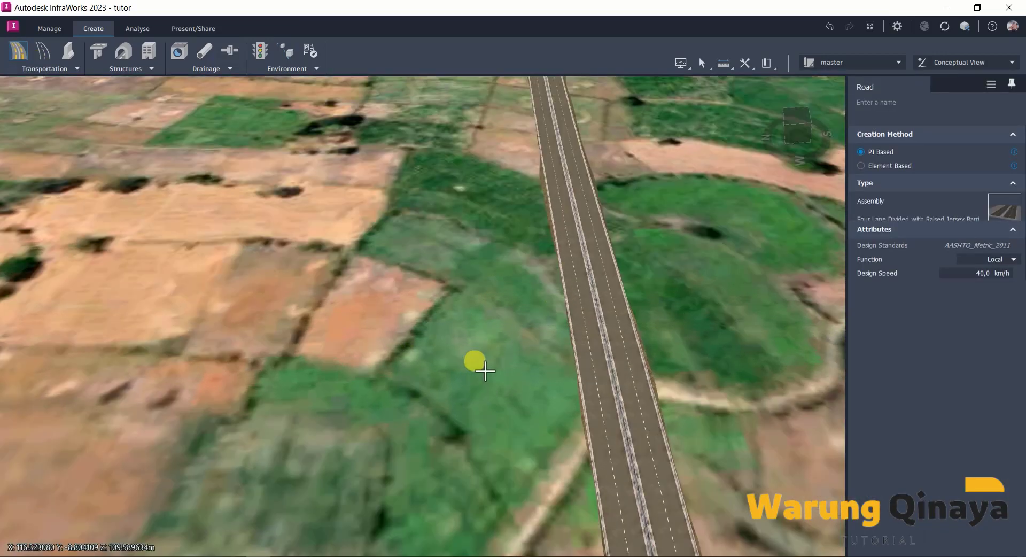
{"action": "left_click", "coordinate": [614, 300]}
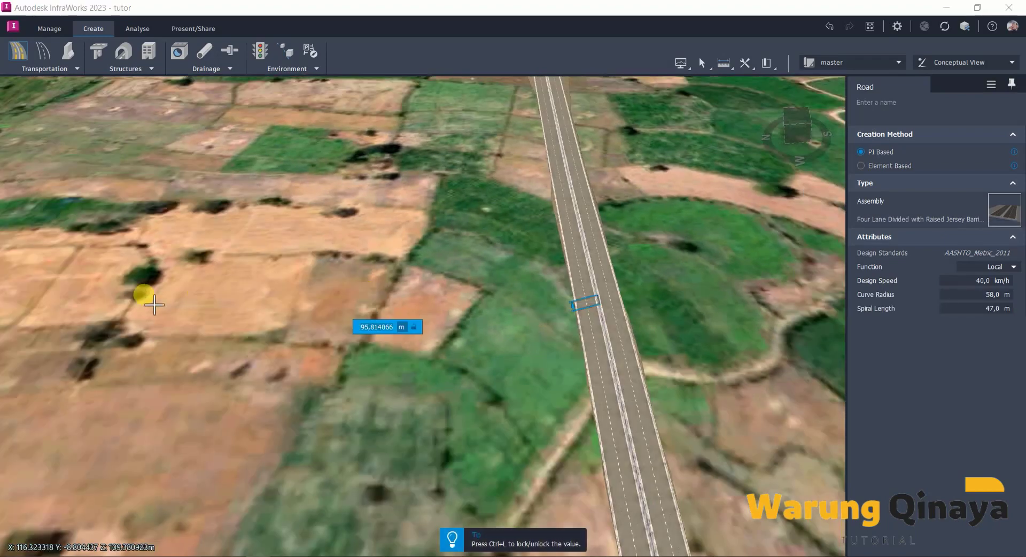
{"action": "left_click", "coordinate": [99, 314]}
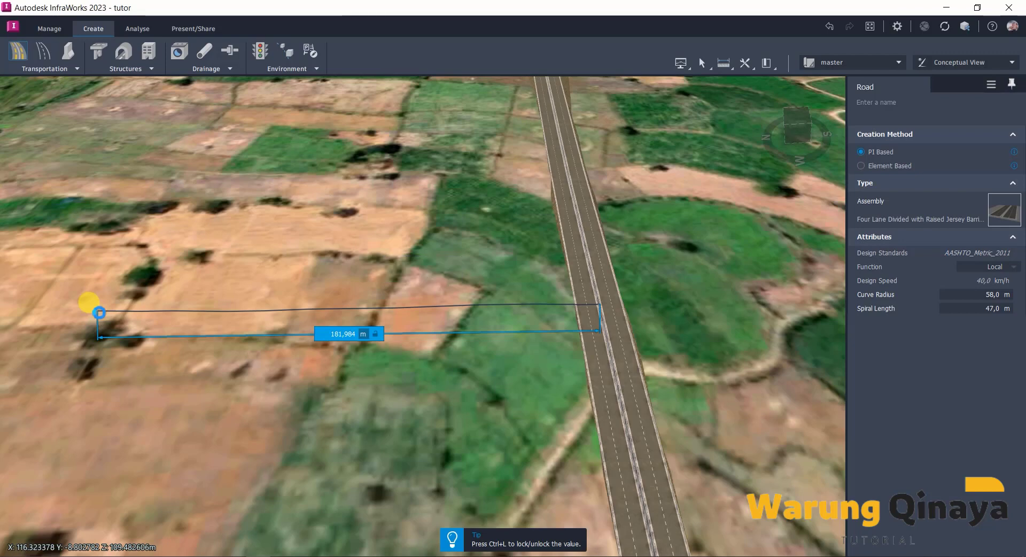
{"action": "left_click", "coordinate": [98, 313]}
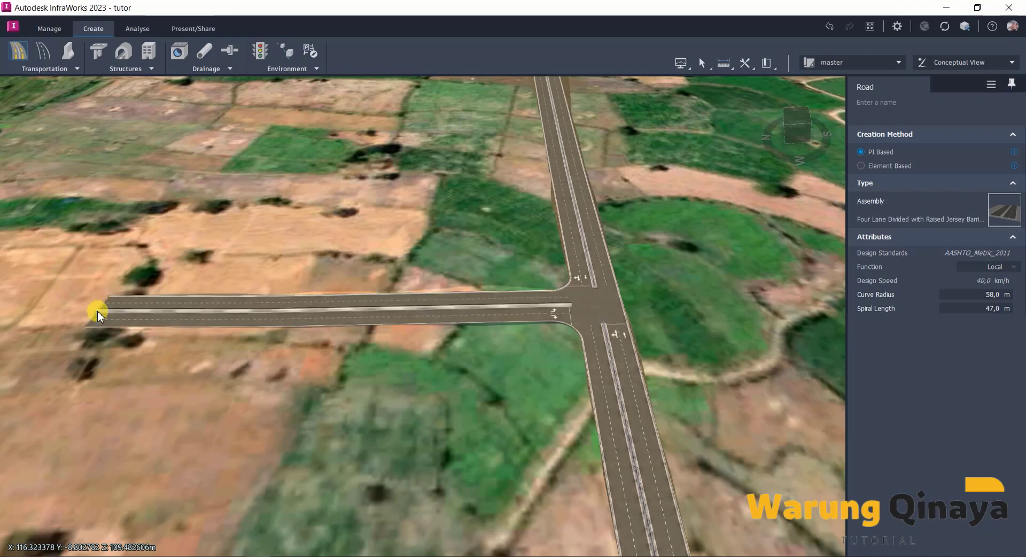
{"action": "left_click", "coordinate": [121, 165]}
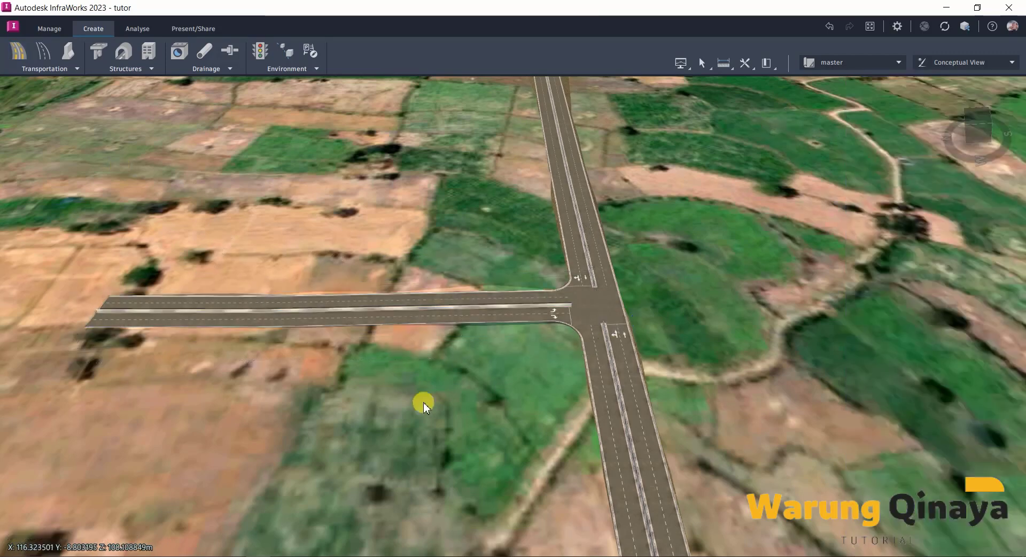
Zoom and orbit onto the new intersection, then select Junction 1 to show its properties.
{"action": "middle_click_drag", "start_coordinate": [475, 389], "coordinate": [542, 344]}
{"action": "scroll", "coordinate": [592, 271], "scroll_direction": "up", "scroll_amount": 2}
{"action": "scroll", "coordinate": [591, 271], "scroll_direction": "up", "scroll_amount": 2}
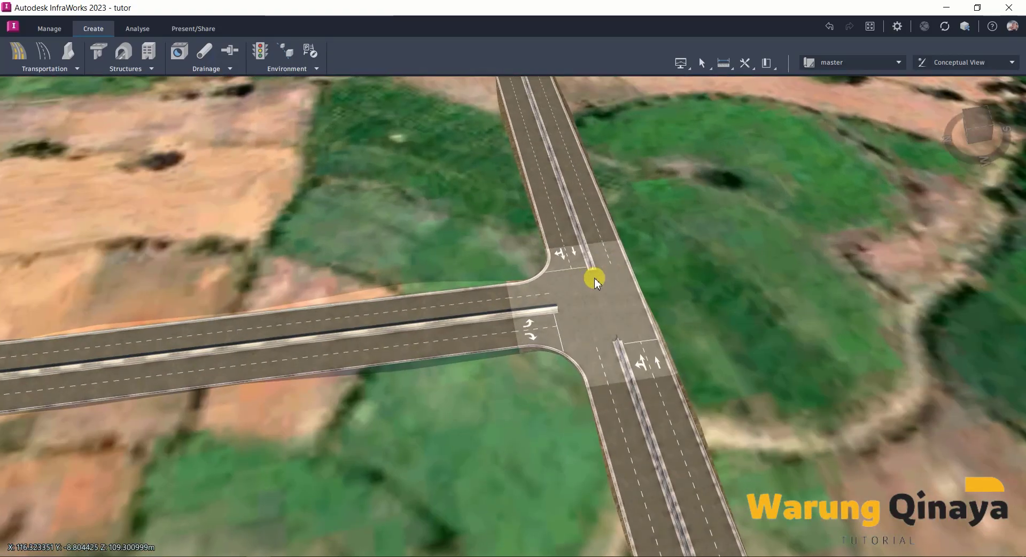
{"action": "scroll", "coordinate": [500, 366], "scroll_direction": "up", "scroll_amount": 2}
{"action": "mouse_move", "coordinate": [678, 256]}
{"action": "middle_mouse_down"}
{"action": "mouse_move", "coordinate": [682, 330]}
{"action": "mouse_move", "coordinate": [789, 307]}
{"action": "middle_mouse_up"}
{"action": "scroll", "coordinate": [642, 290], "scroll_direction": "down", "scroll_amount": 3}
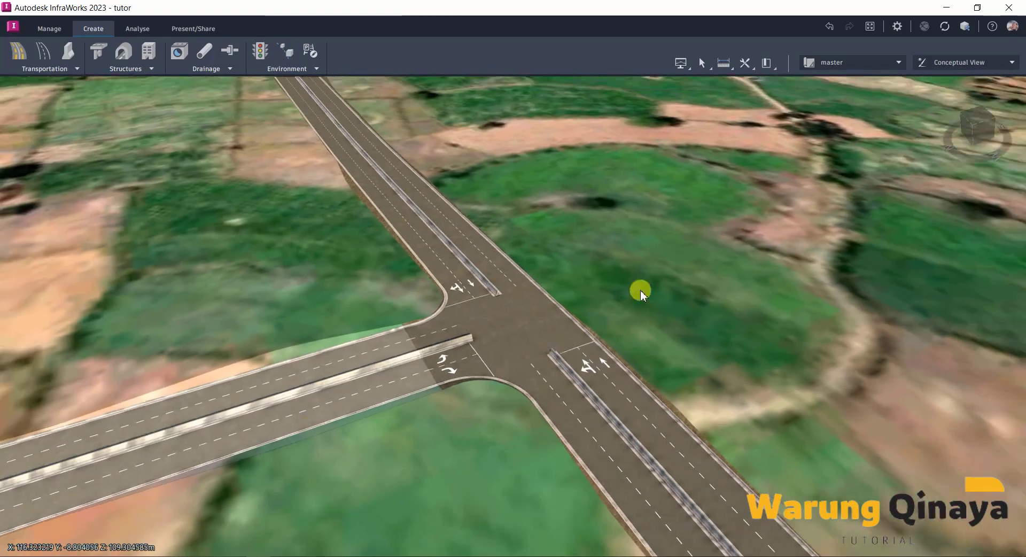
{"action": "scroll", "coordinate": [388, 372], "scroll_direction": "up", "scroll_amount": 3}
{"action": "left_click", "coordinate": [389, 373]}
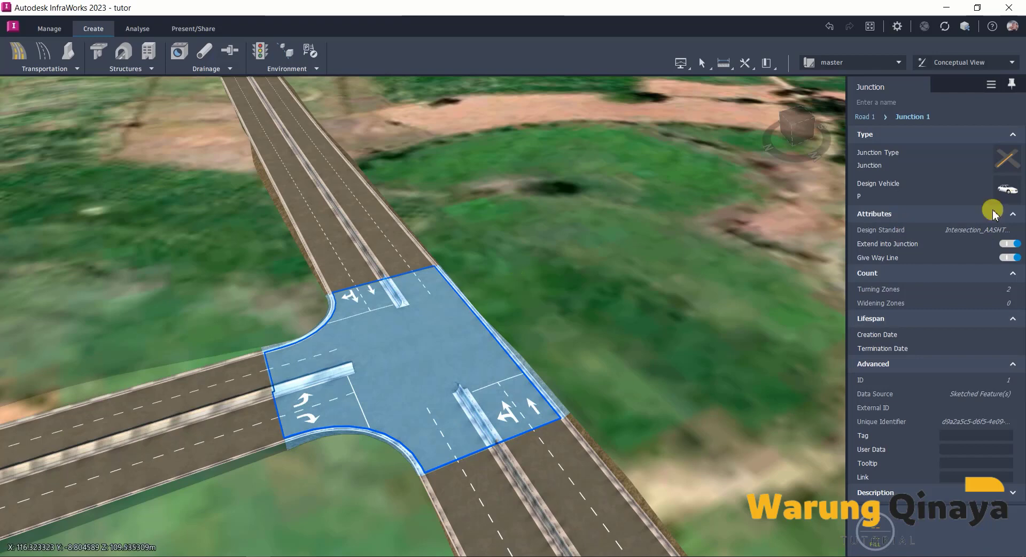
Switch Junction 1's design vehicle from P to SU-9, then deselect to see the wider corners.
{"action": "left_click", "coordinate": [1007, 191]}
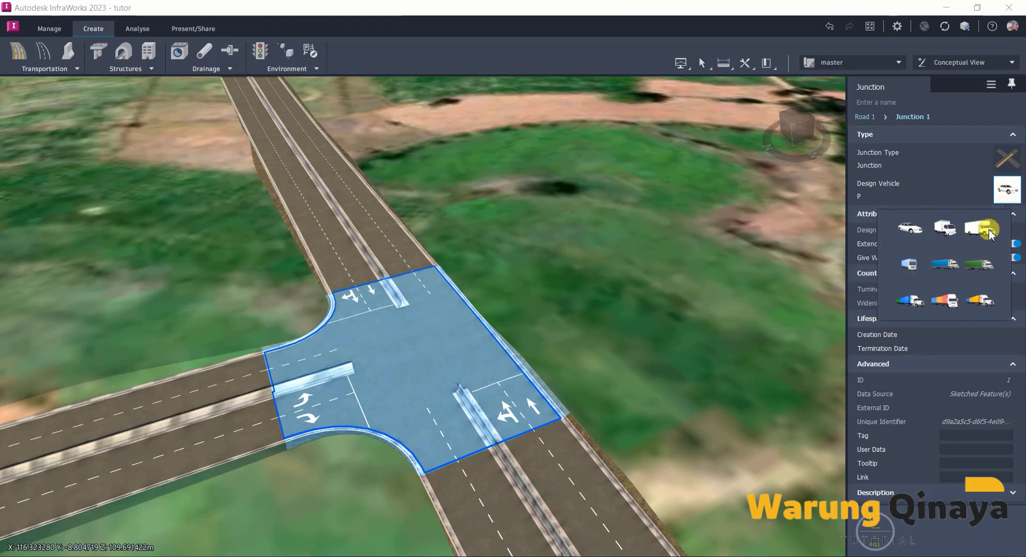
{"action": "left_click", "coordinate": [949, 233]}
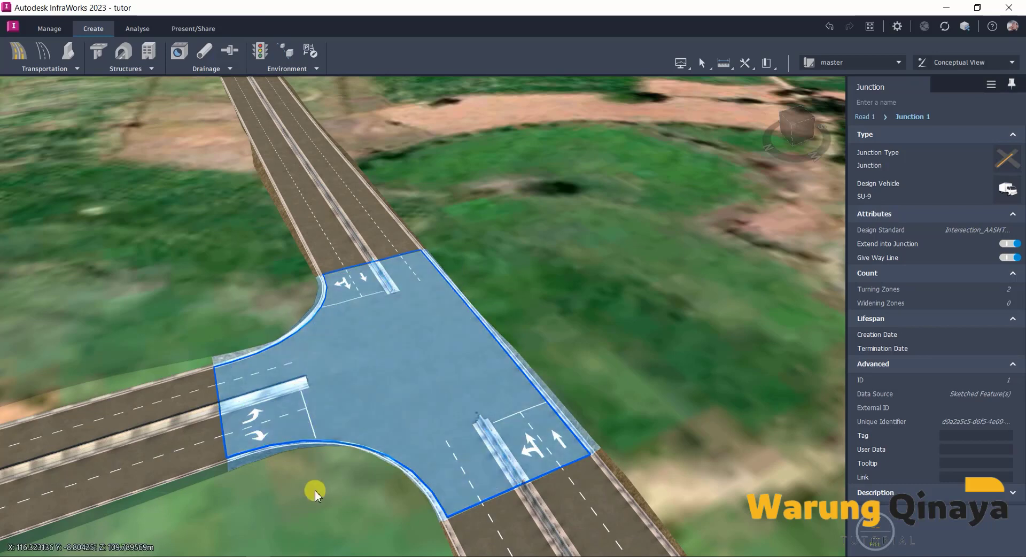
{"action": "left_click", "coordinate": [315, 489]}
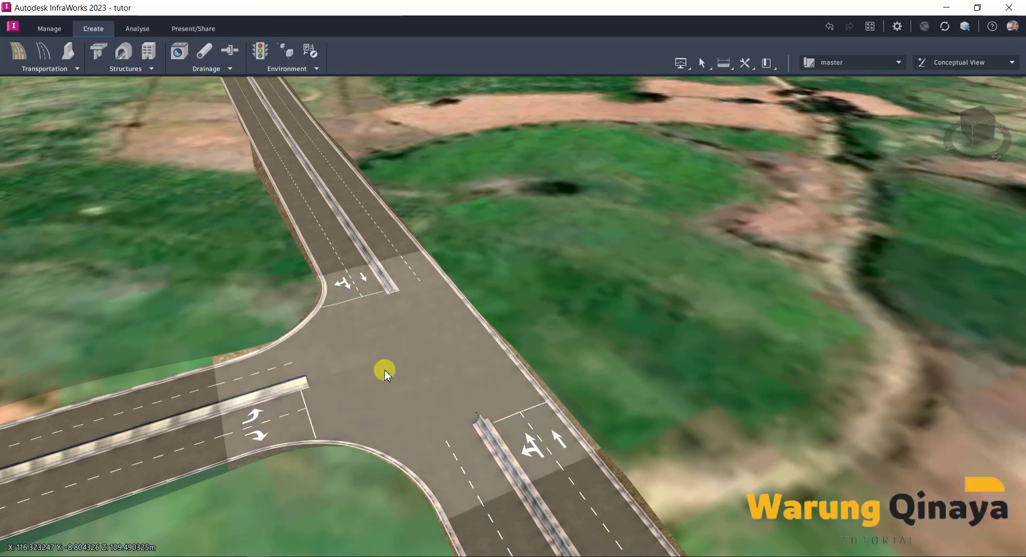
Reselect Junction 1, set its design vehicle to WB-28D, and inspect the widened corners.
{"action": "left_click", "coordinate": [393, 366]}
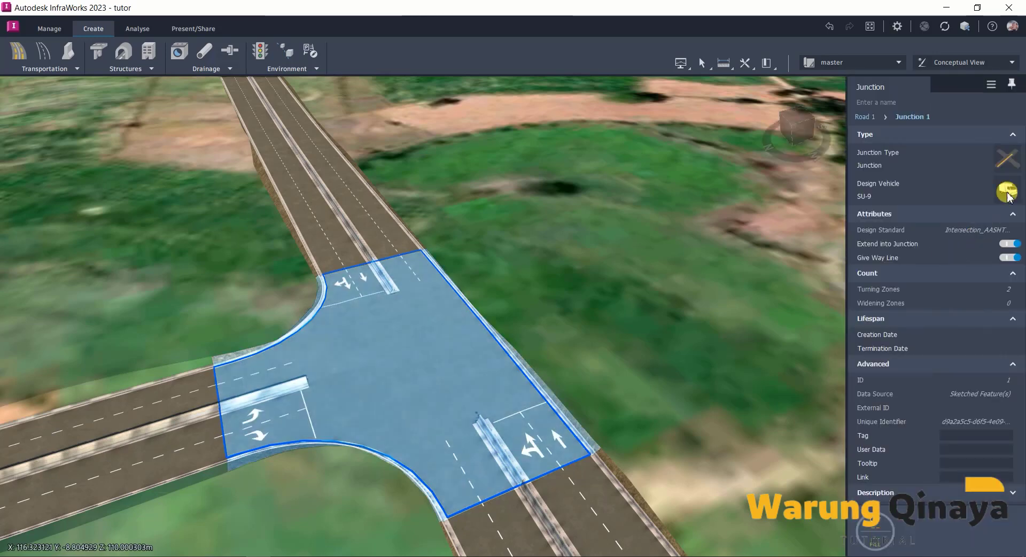
{"action": "left_click", "coordinate": [1008, 196]}
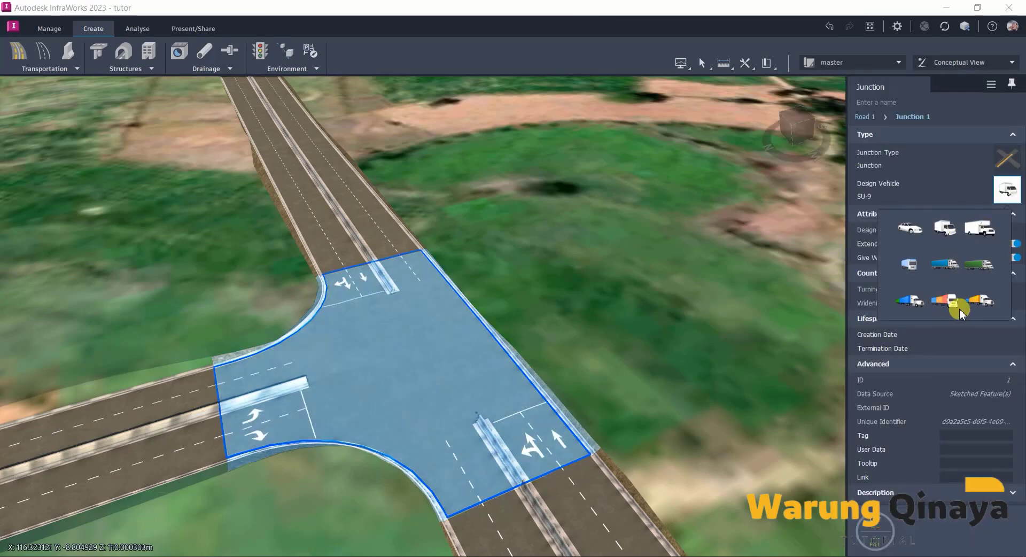
{"action": "left_click", "coordinate": [911, 300]}
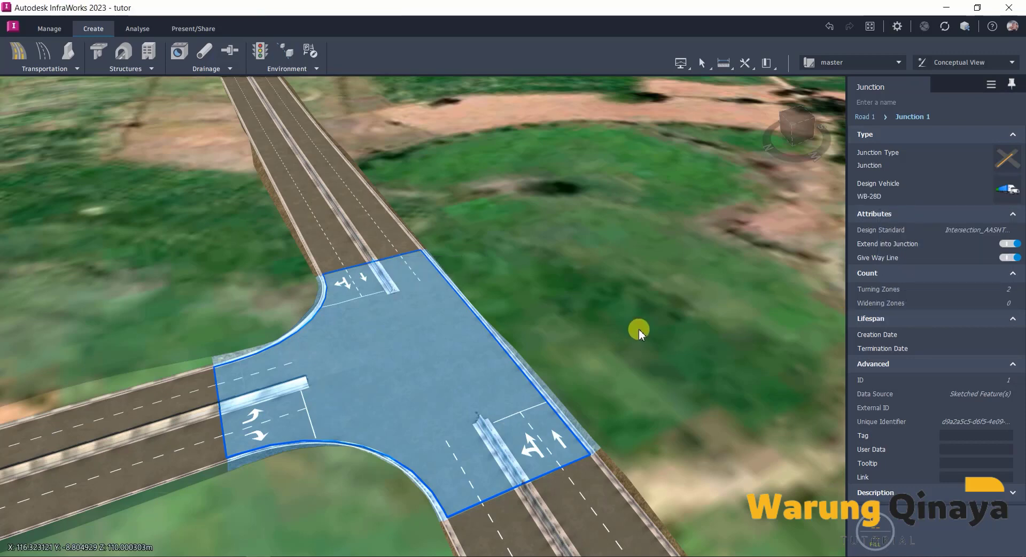
{"action": "scroll", "coordinate": [639, 328], "scroll_direction": "up", "scroll_amount": 2}
{"action": "scroll", "coordinate": [601, 253], "scroll_direction": "down", "scroll_amount": 4}
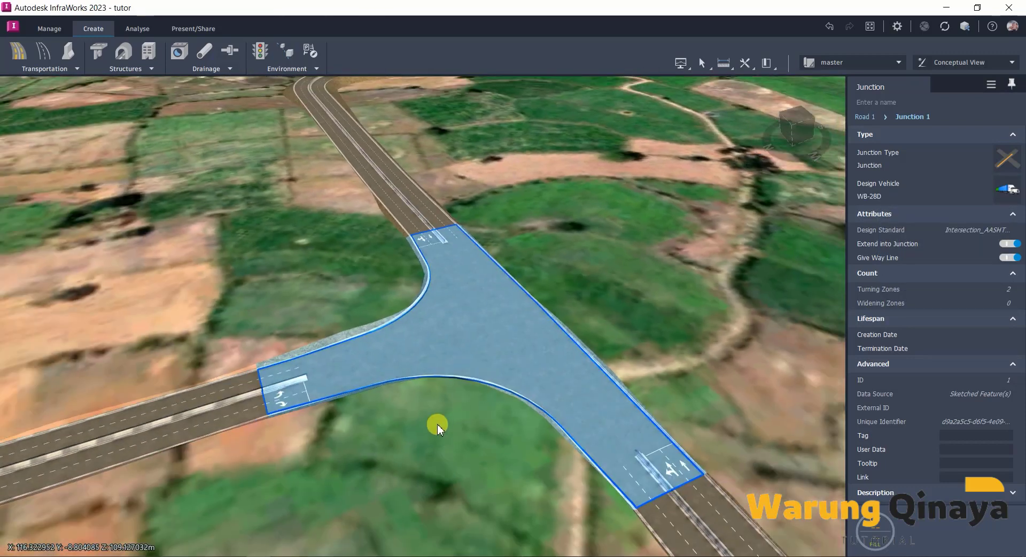
{"action": "left_click", "coordinate": [440, 422]}
{"action": "middle_click_drag", "start_coordinate": [460, 431], "coordinate": [516, 450]}
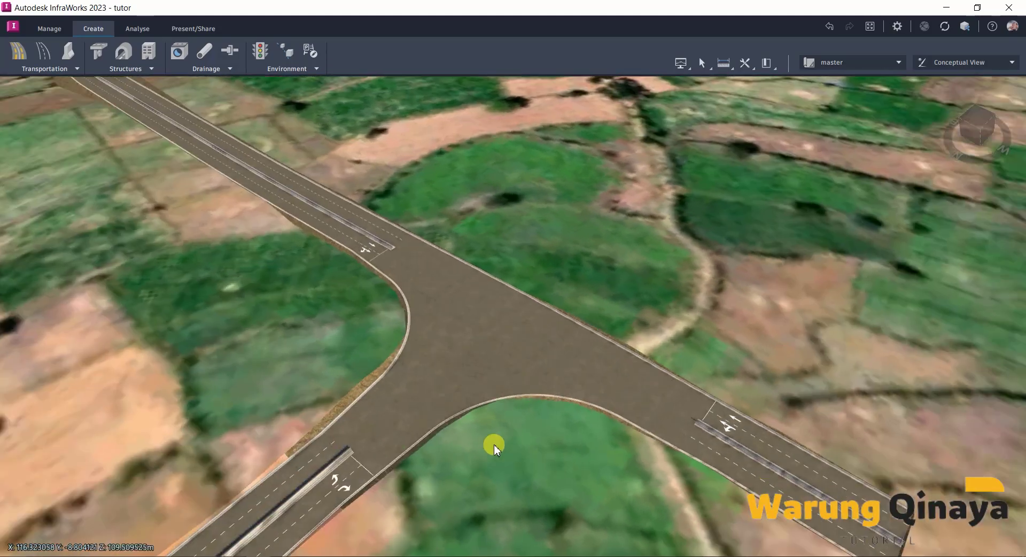
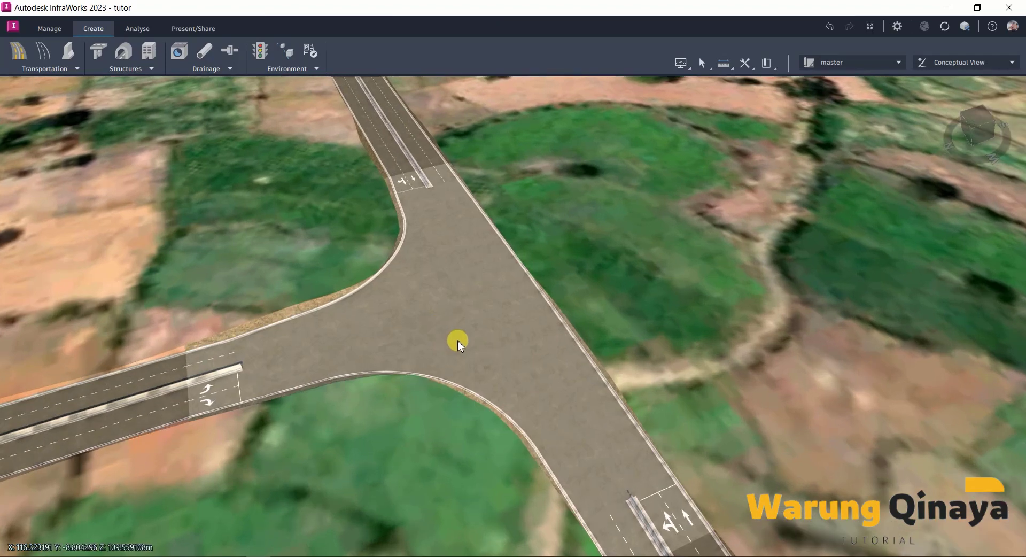
Switch the T-junction's design vehicle from WB-28D to the SU-9 truck, then deselect it.
{"action": "left_click", "coordinate": [458, 340]}
{"action": "left_click", "coordinate": [1008, 190]}
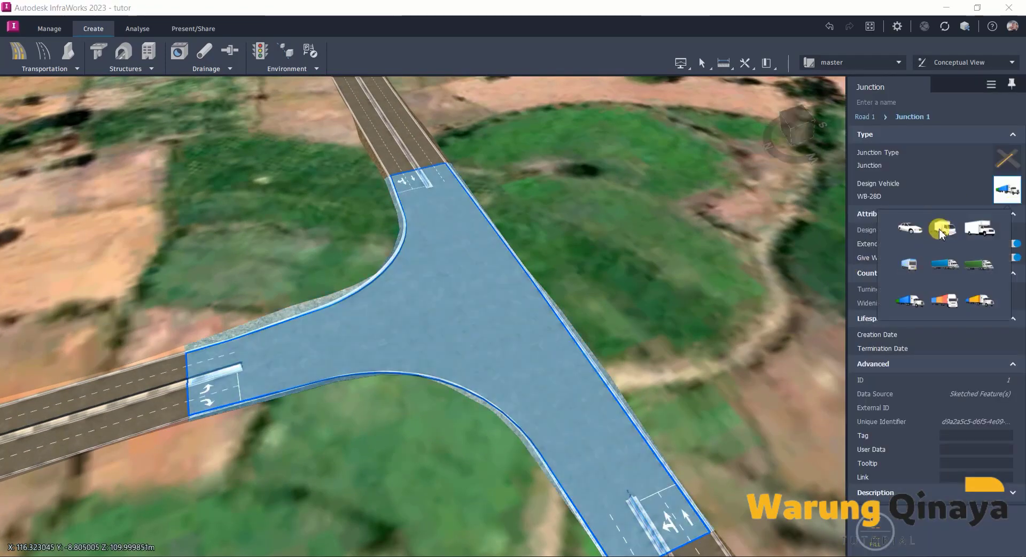
{"action": "left_click", "coordinate": [942, 230]}
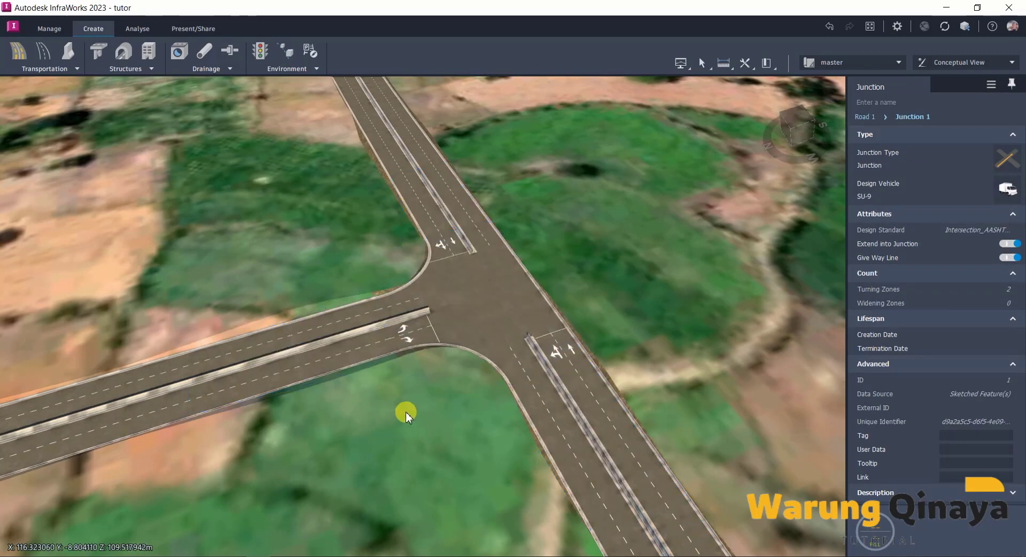
{"action": "left_click", "coordinate": [408, 412]}
Zoom in and select the southern curb-return turning zone, a 17.00 m simple curve.
{"action": "scroll", "coordinate": [451, 334], "scroll_direction": "up", "scroll_amount": 2}
{"action": "scroll", "coordinate": [462, 337], "scroll_direction": "up", "scroll_amount": 2}
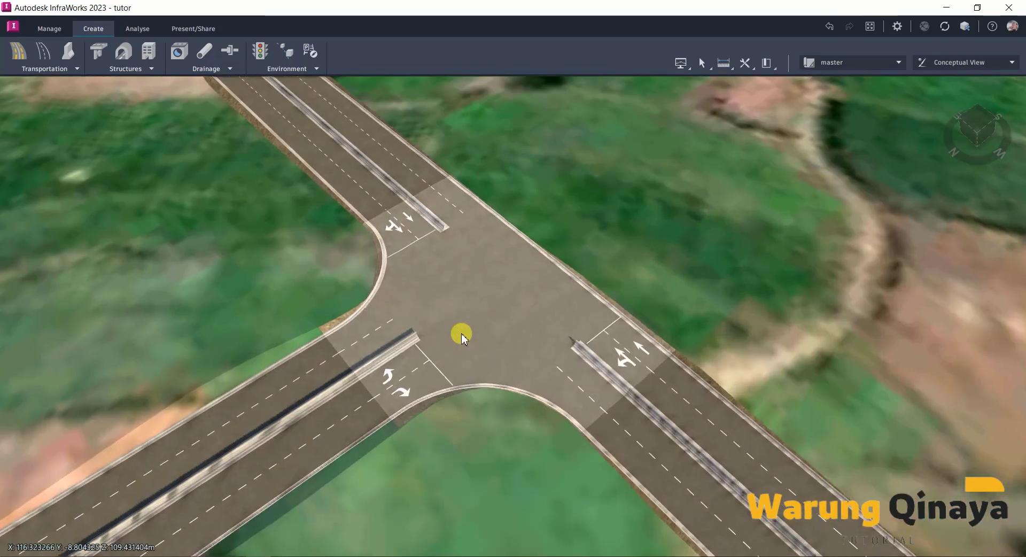
{"action": "scroll", "coordinate": [462, 337], "scroll_direction": "up", "scroll_amount": 2}
{"action": "left_click", "coordinate": [476, 368]}
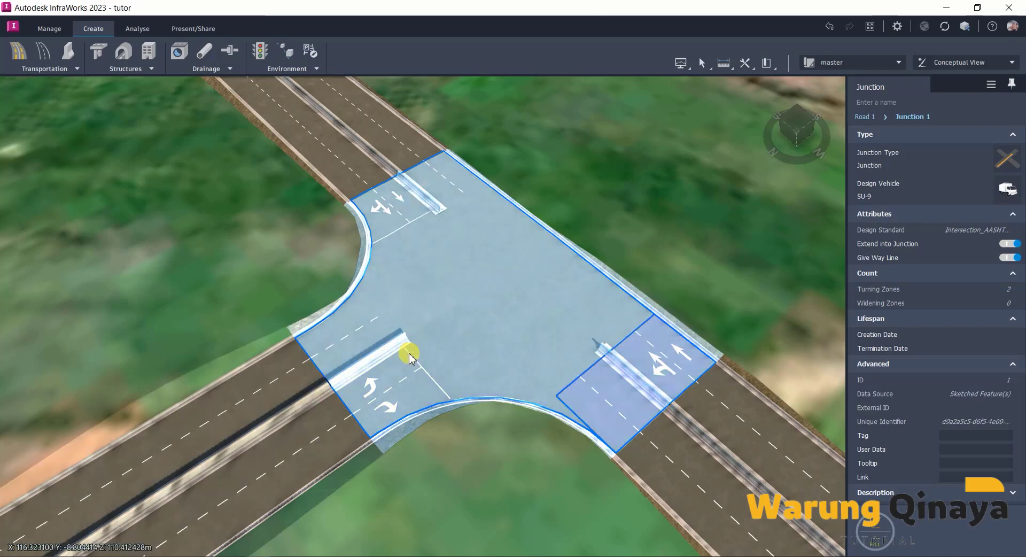
{"action": "left_click", "coordinate": [470, 372]}
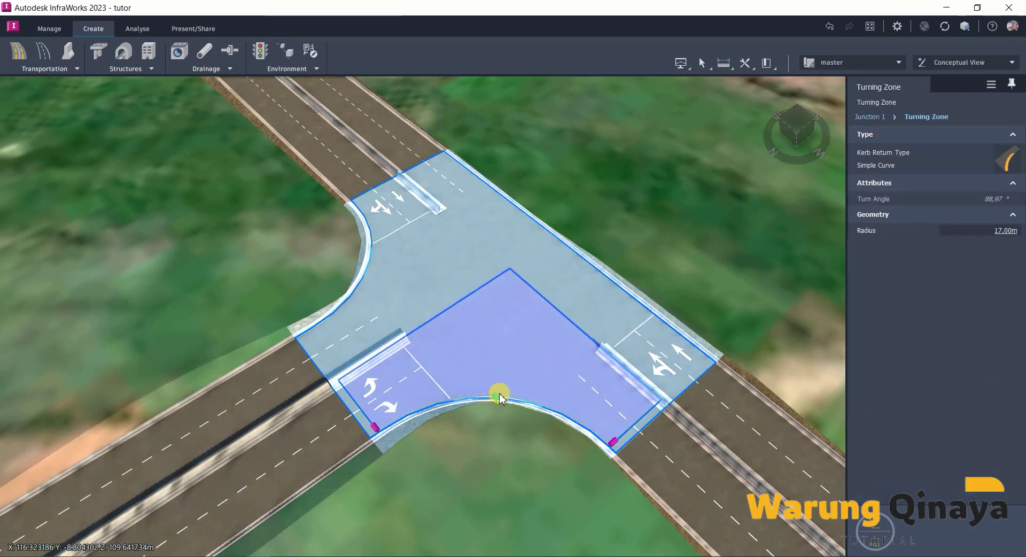
{"action": "scroll", "coordinate": [532, 417], "scroll_direction": "up", "scroll_amount": 2}
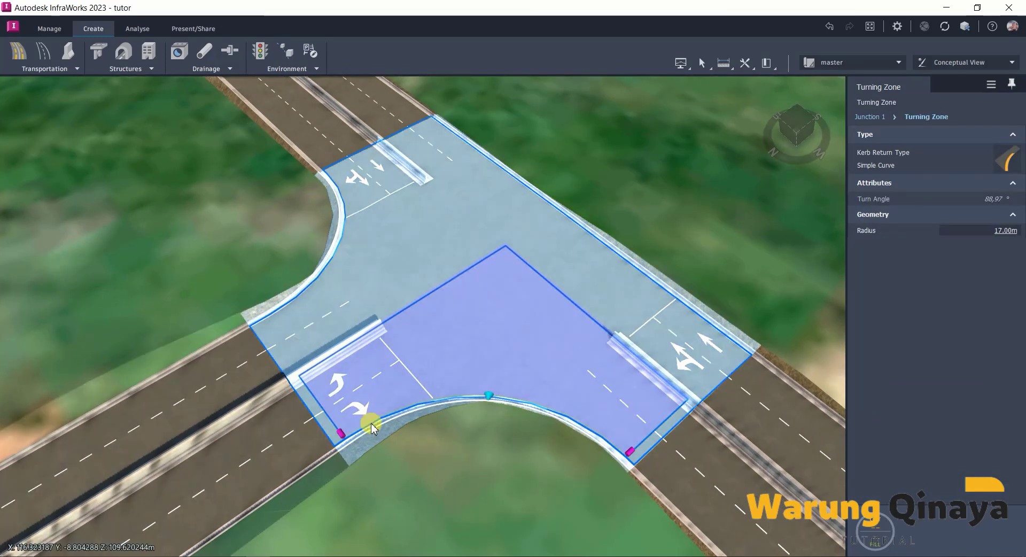
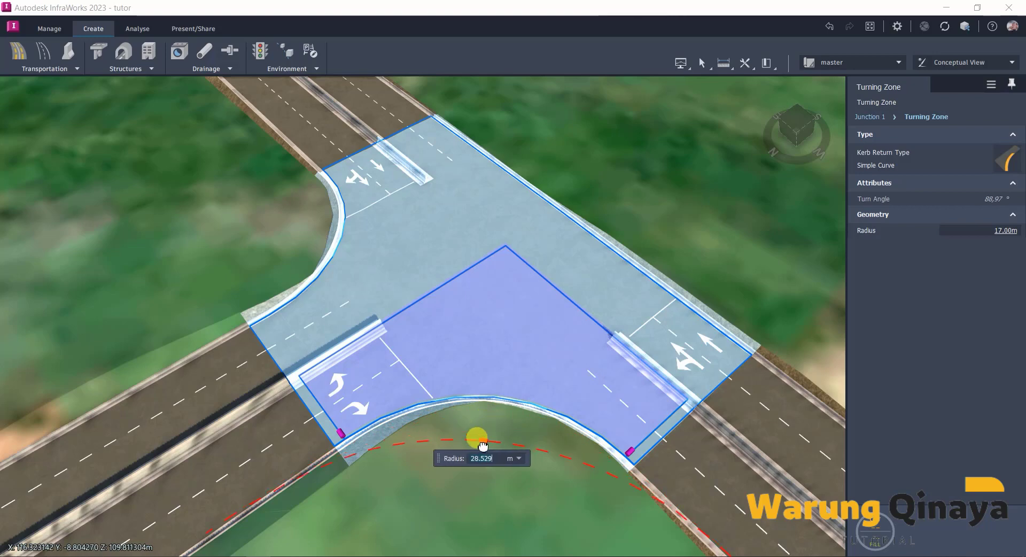
Pull in the front kerb return and set its Radius to 10 m for a tighter corner.
{"action": "left_click_drag", "start_coordinate": [488, 438], "coordinate": [483, 427]}
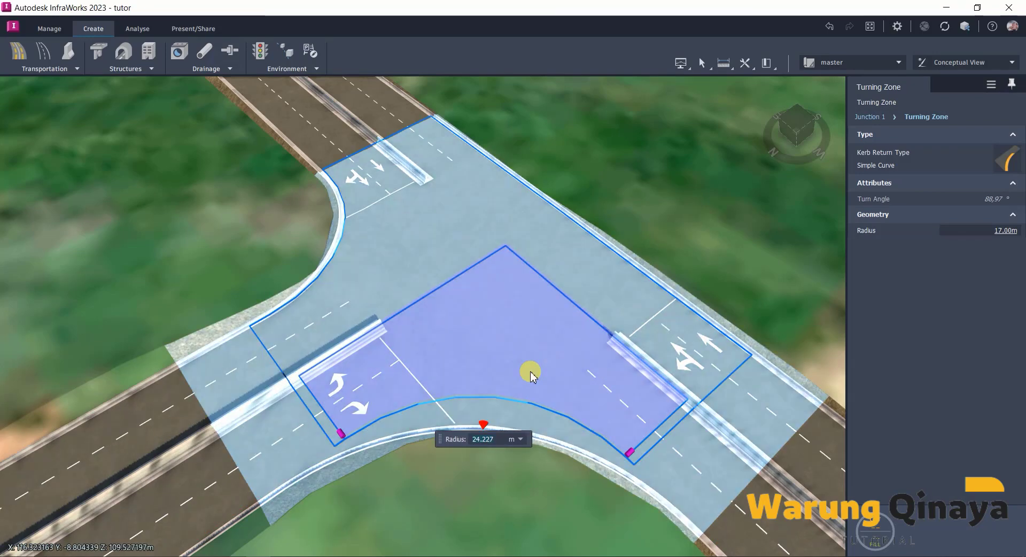
{"action": "left_click", "coordinate": [484, 428]}
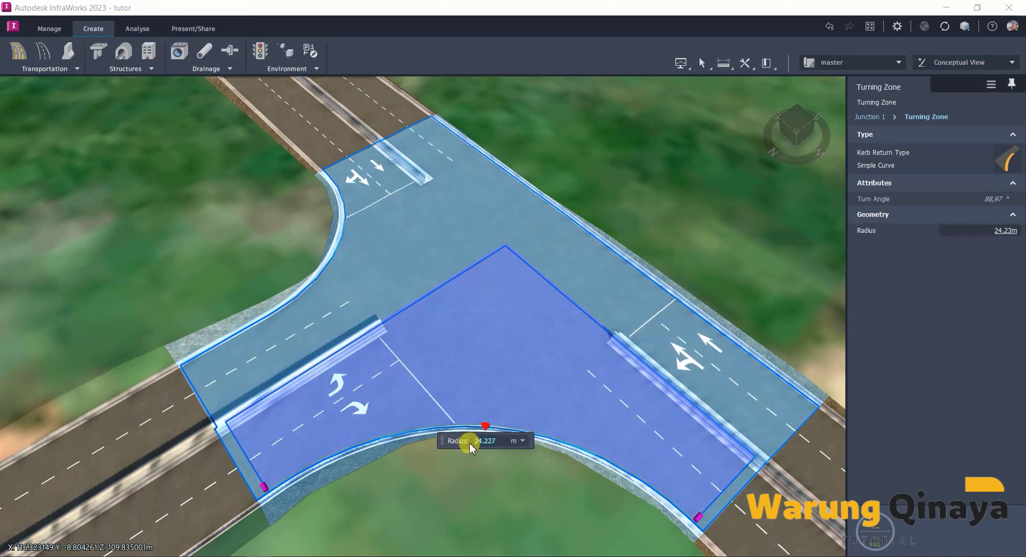
{"action": "type", "text": "4"}
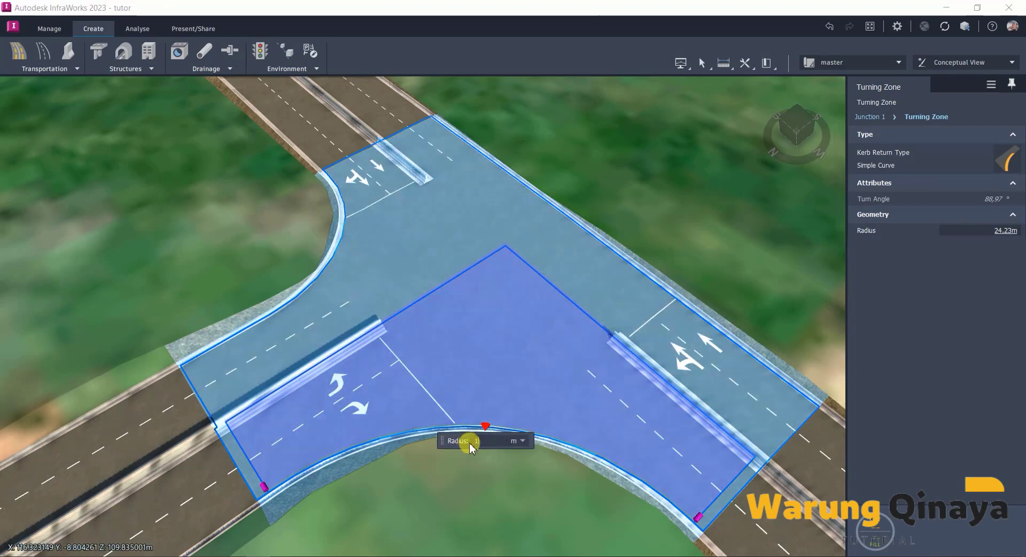
{"action": "key", "text": "Return"}
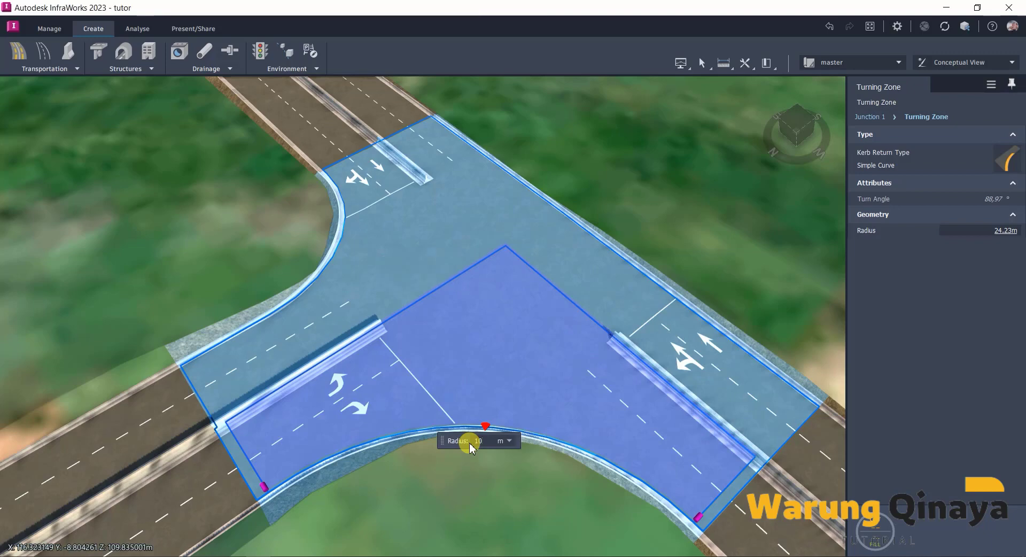
{"action": "left_click", "coordinate": [481, 469]}
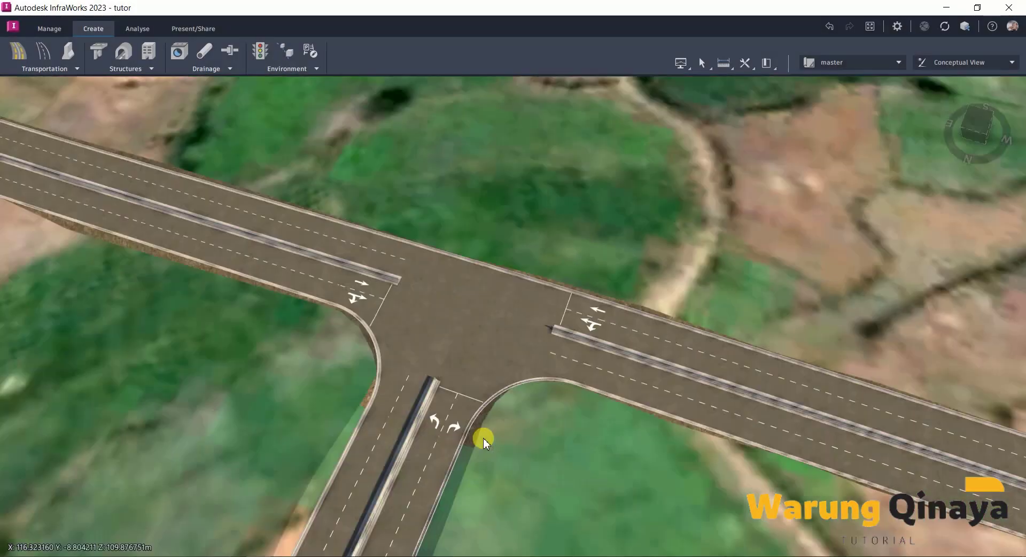
Hide the left-turn marking on the front-left approach lanes, leaving only the right-turn arrow.
{"action": "middle_click_drag", "start_coordinate": [484, 438], "coordinate": [454, 381]}
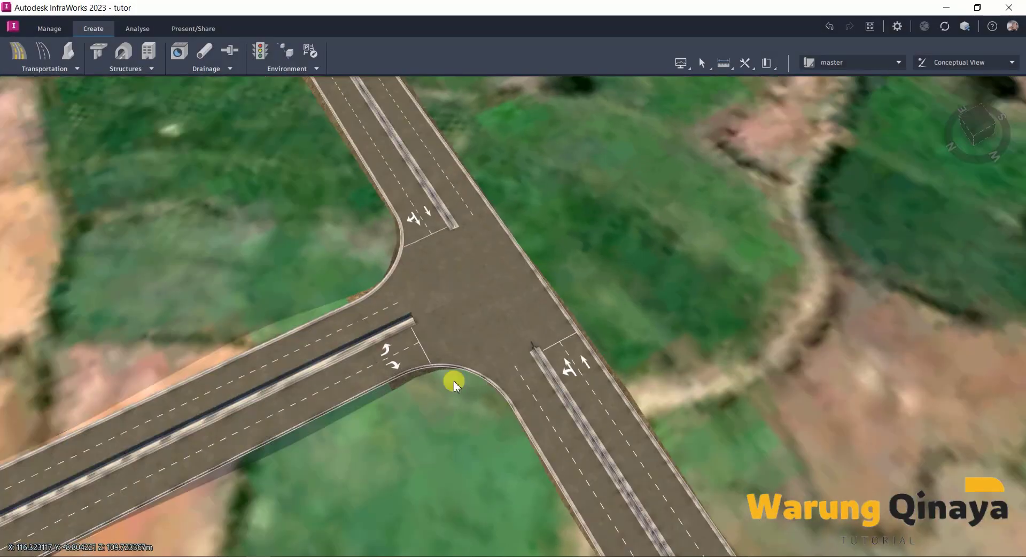
{"action": "scroll", "coordinate": [417, 304], "scroll_direction": "up", "scroll_amount": 3}
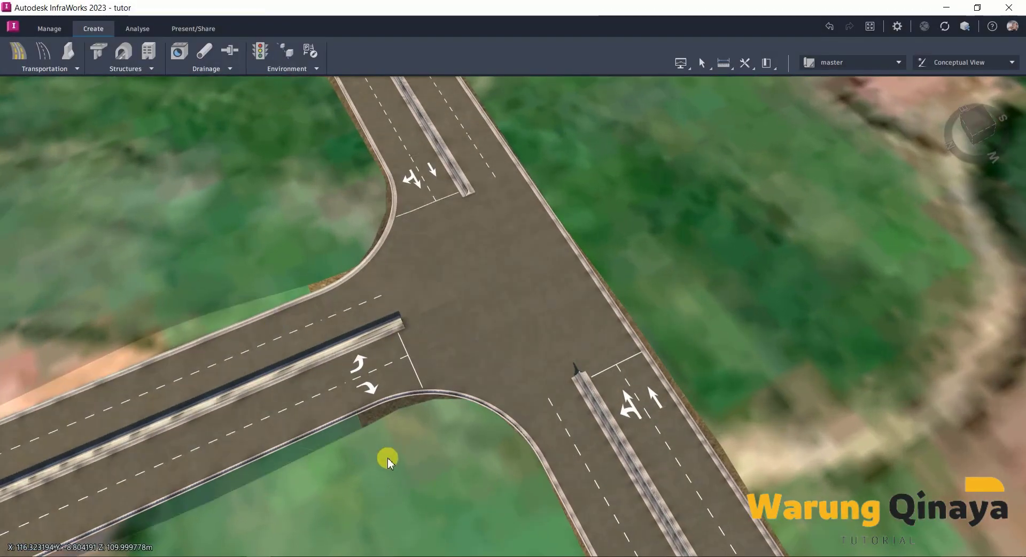
{"action": "mouse_move", "coordinate": [387, 456]}
{"action": "middle_mouse_down"}
{"action": "mouse_move", "coordinate": [435, 481]}
{"action": "mouse_move", "coordinate": [476, 459]}
{"action": "middle_mouse_up"}
{"action": "scroll", "coordinate": [476, 380], "scroll_direction": "up", "scroll_amount": 1}
{"action": "scroll", "coordinate": [467, 456], "scroll_direction": "up", "scroll_amount": 1}
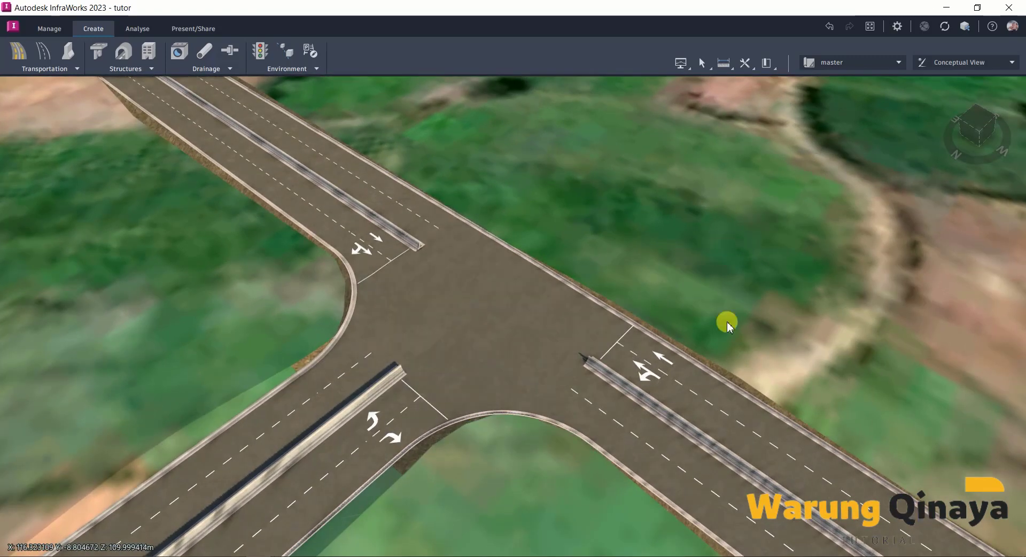
{"action": "scroll", "coordinate": [375, 422], "scroll_direction": "up", "scroll_amount": 2}
{"action": "left_click", "coordinate": [376, 433]}
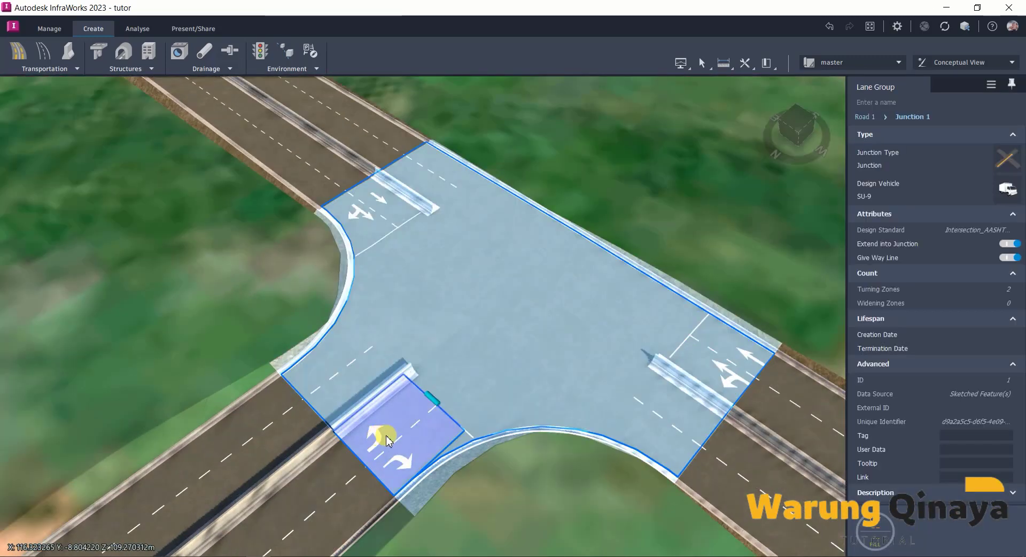
{"action": "left_click", "coordinate": [386, 442]}
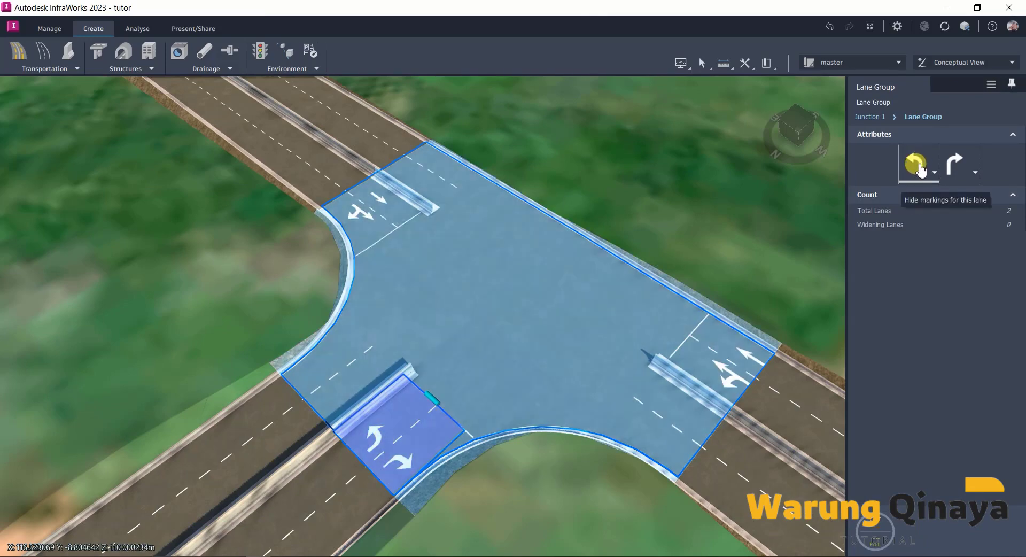
{"action": "left_click", "coordinate": [920, 170]}
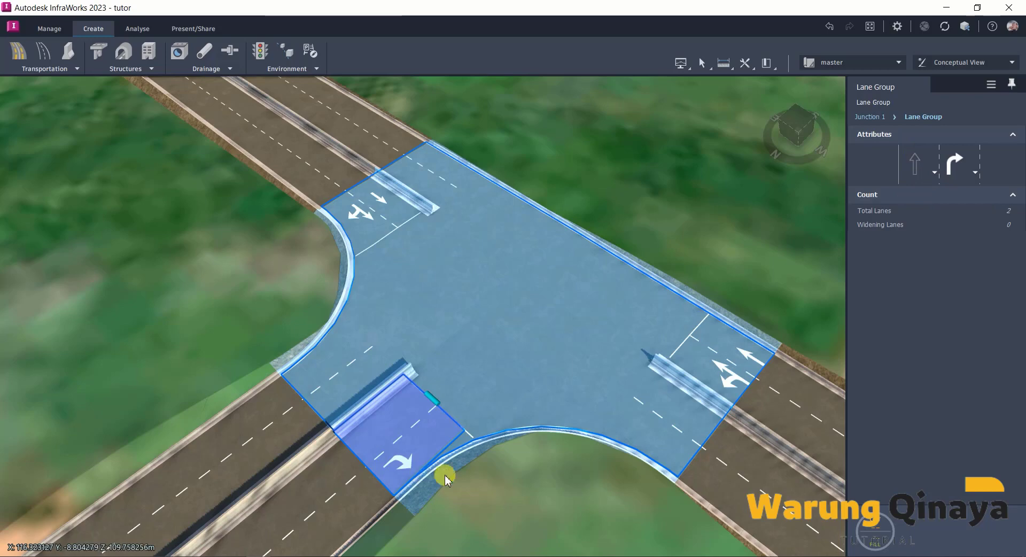
{"action": "left_click", "coordinate": [517, 495]}
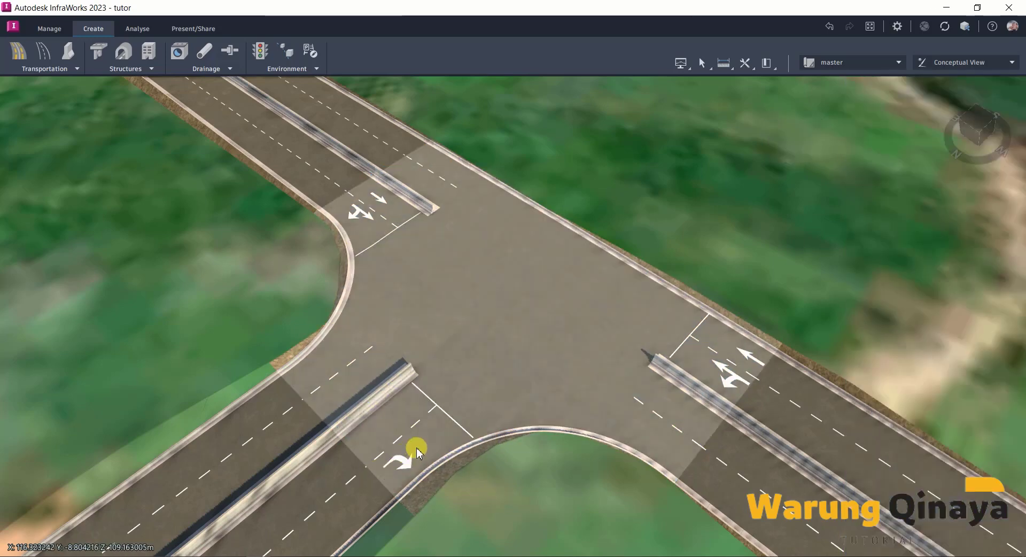
Change the south road's east-corner turning zone to a 12 m kerb return radius.
{"action": "scroll", "coordinate": [444, 274], "scroll_direction": "down", "scroll_amount": 2}
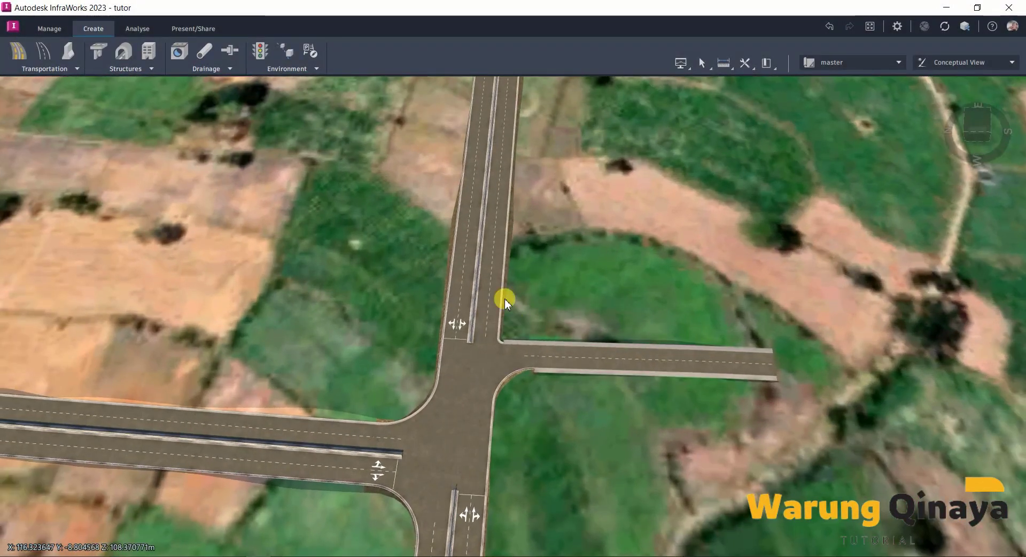
{"action": "scroll", "coordinate": [504, 298], "scroll_direction": "up", "scroll_amount": 3}
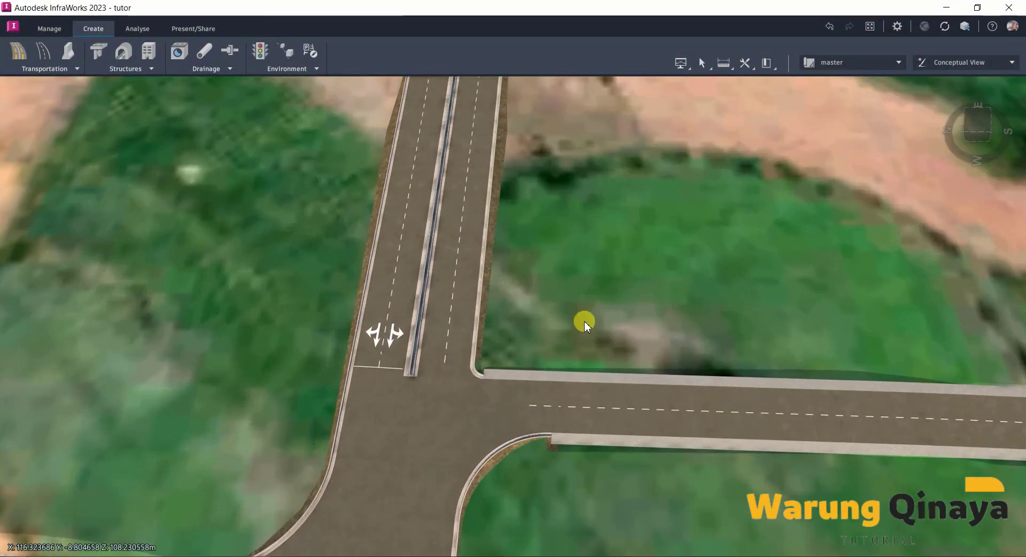
{"action": "middle_click_drag", "start_coordinate": [584, 321], "coordinate": [426, 353]}
{"action": "scroll", "coordinate": [404, 305], "scroll_direction": "up", "scroll_amount": 2}
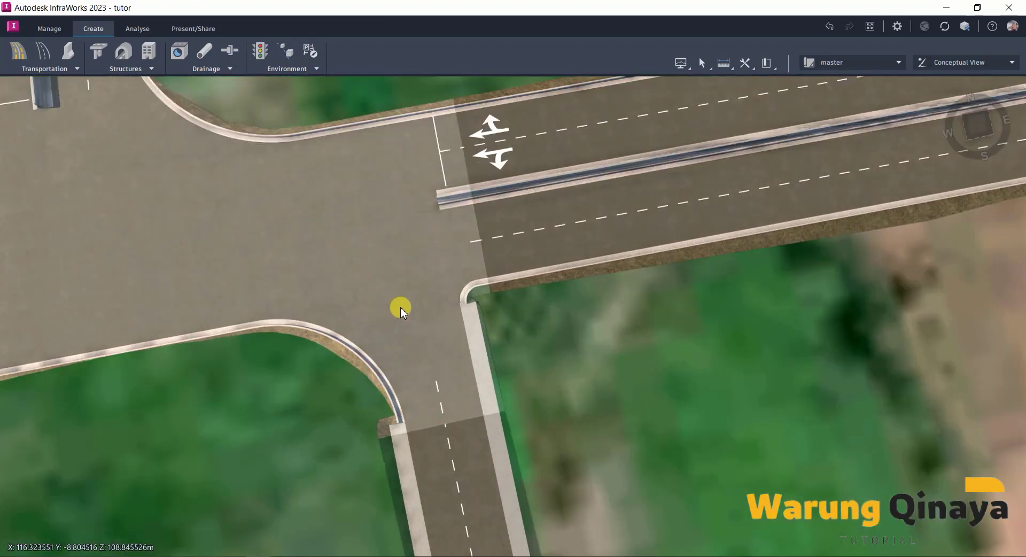
{"action": "left_click", "coordinate": [406, 313]}
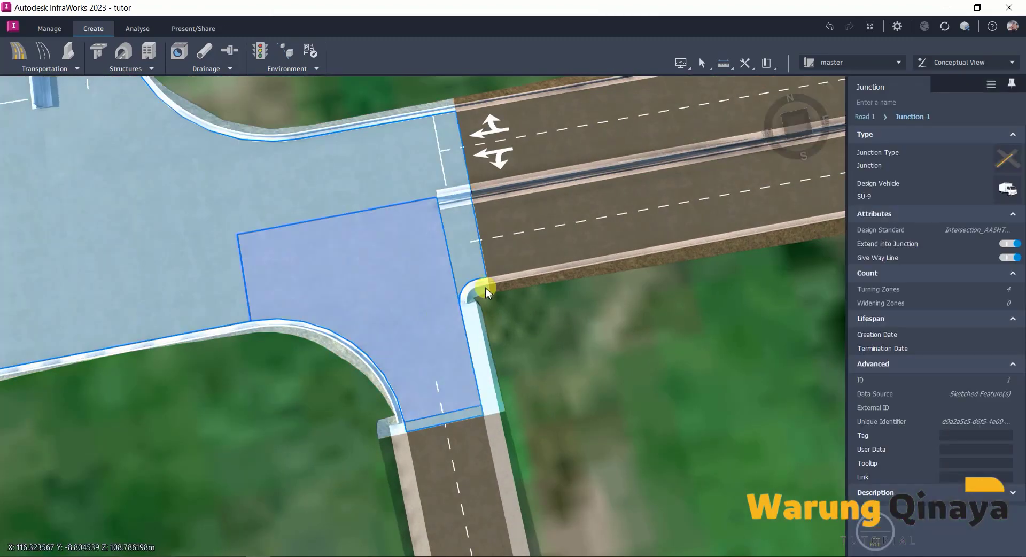
{"action": "left_click", "coordinate": [378, 329]}
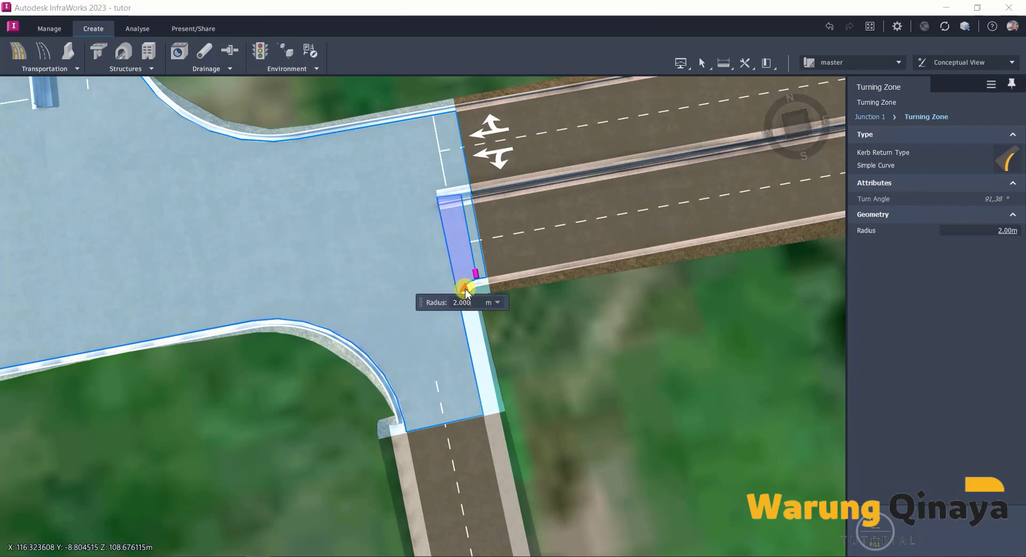
{"action": "key", "text": "BackSpace"}
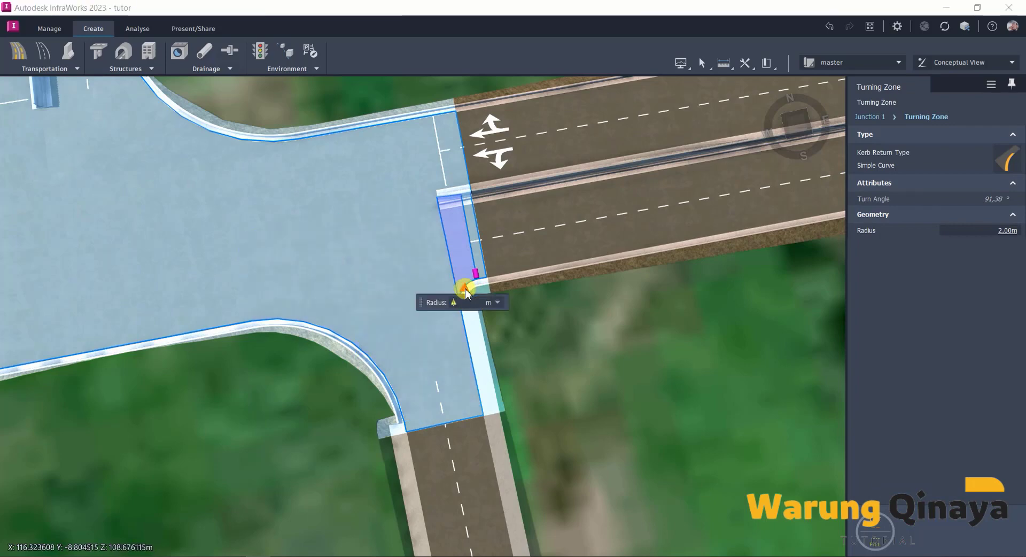
{"action": "type", "text": "12"}
{"action": "key", "text": "Return"}
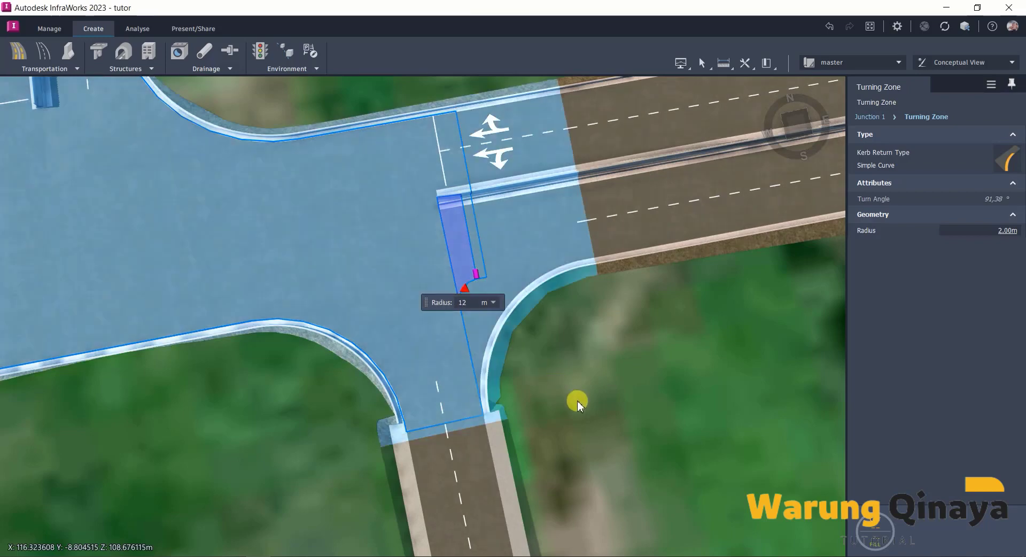
{"action": "key", "text": "Escape"}
Drag the west-corner kerb return about 8 m down the south road, forming a tapered flare.
{"action": "scroll", "coordinate": [567, 375], "scroll_direction": "down", "scroll_amount": 4}
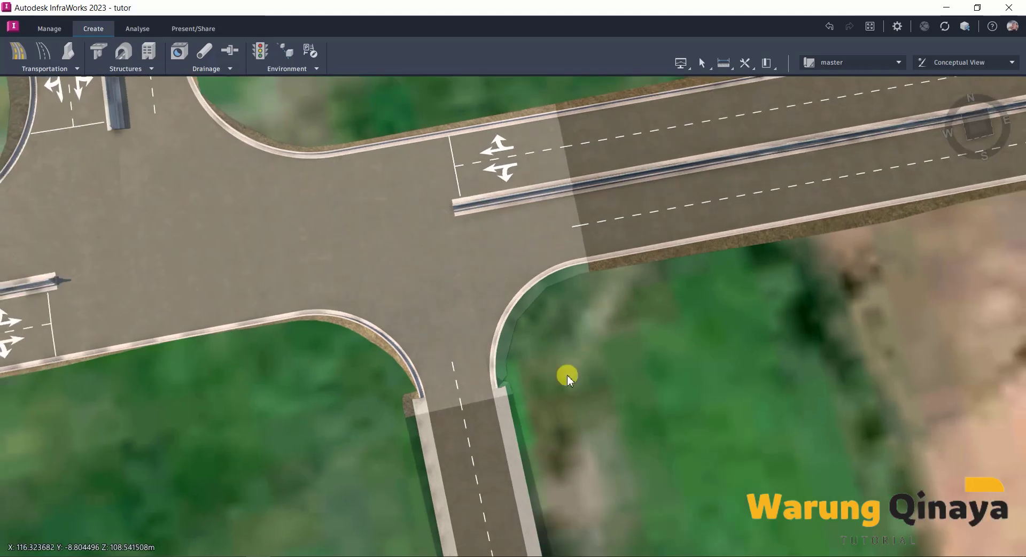
{"action": "middle_click_drag", "start_coordinate": [530, 422], "coordinate": [456, 391]}
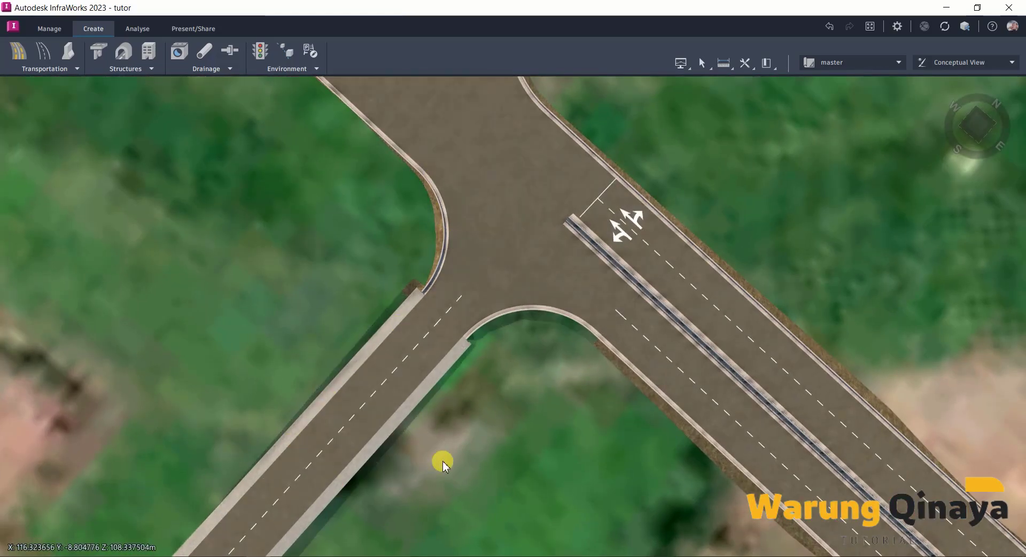
{"action": "middle_click_drag", "start_coordinate": [443, 461], "coordinate": [720, 447]}
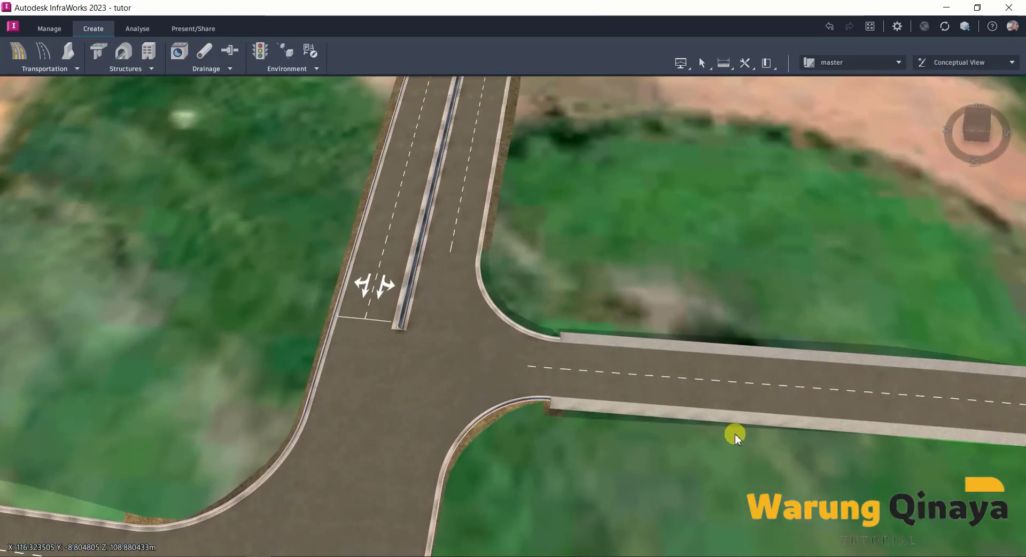
{"action": "middle_click_drag", "start_coordinate": [623, 488], "coordinate": [520, 405]}
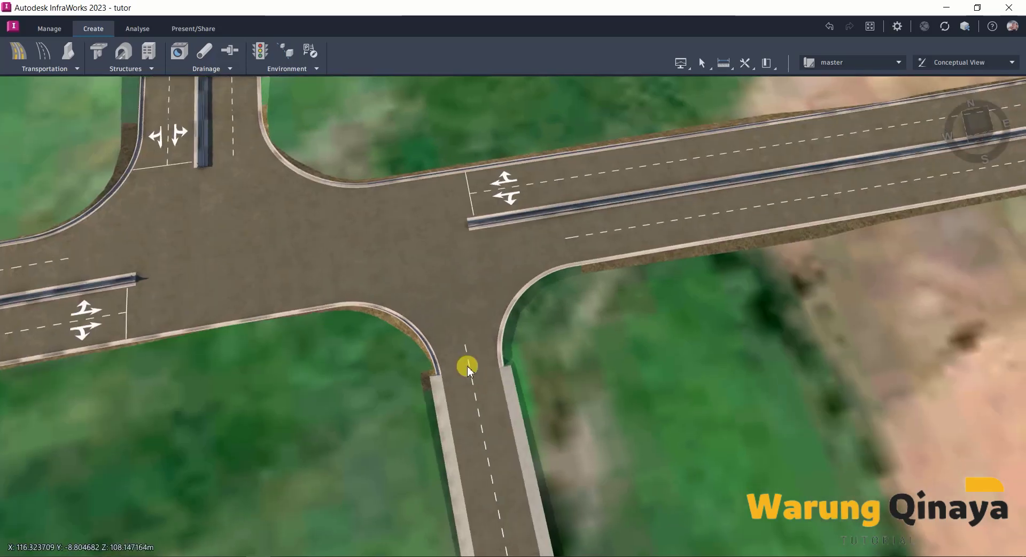
{"action": "middle_click_drag", "start_coordinate": [467, 362], "coordinate": [425, 349], "text": "shift"}
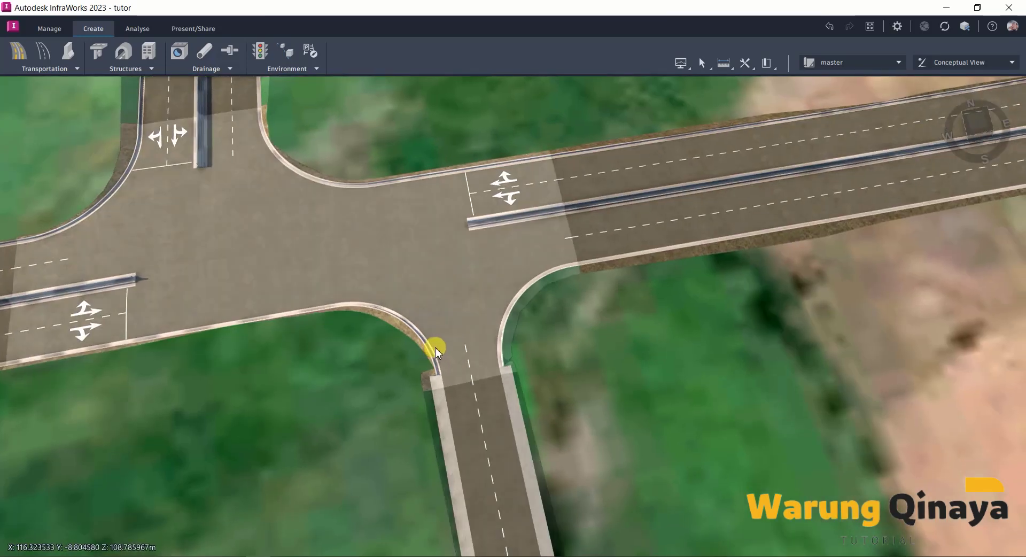
{"action": "left_click", "coordinate": [444, 370]}
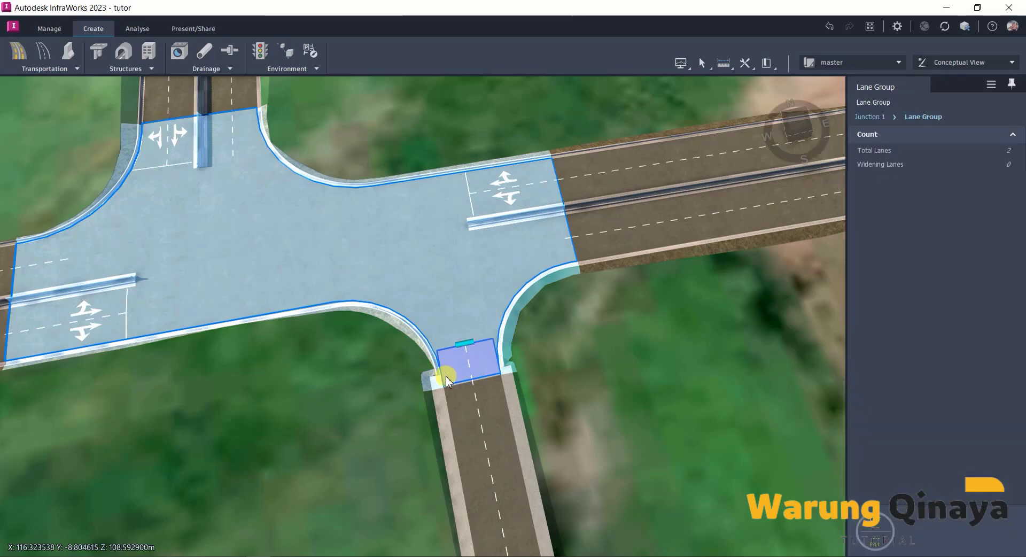
{"action": "left_click", "coordinate": [438, 340]}
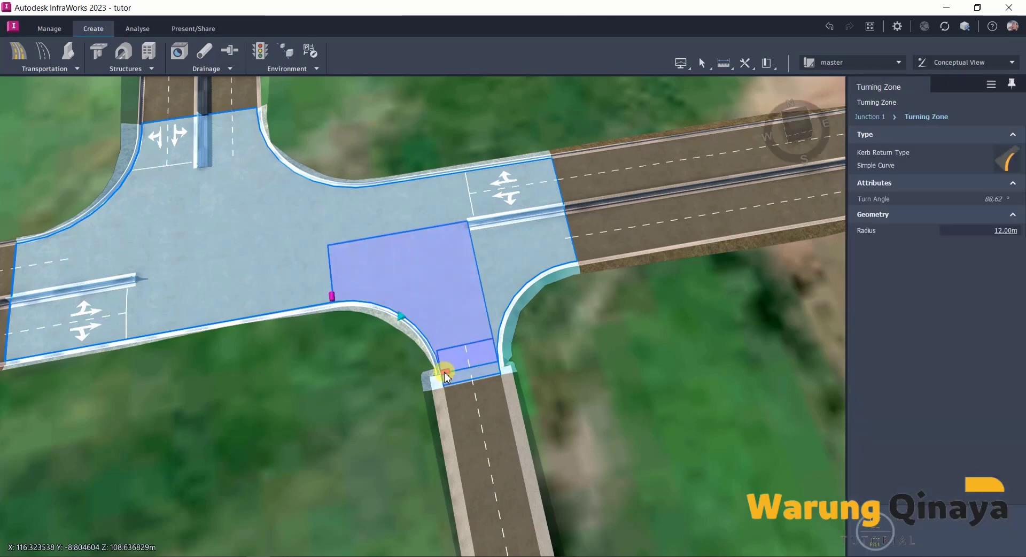
{"action": "left_click_drag", "start_coordinate": [444, 372], "coordinate": [470, 506]}
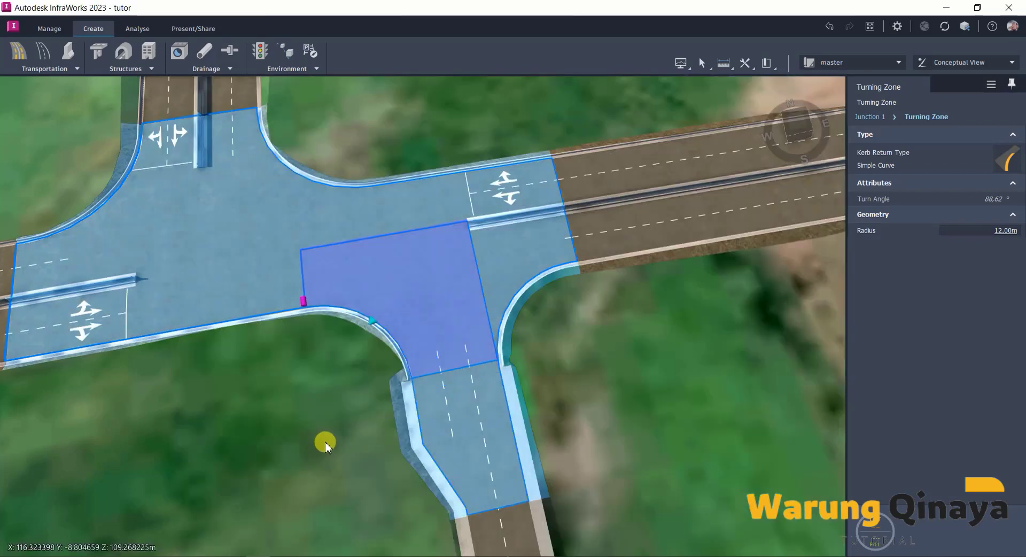
{"action": "left_click", "coordinate": [325, 441]}
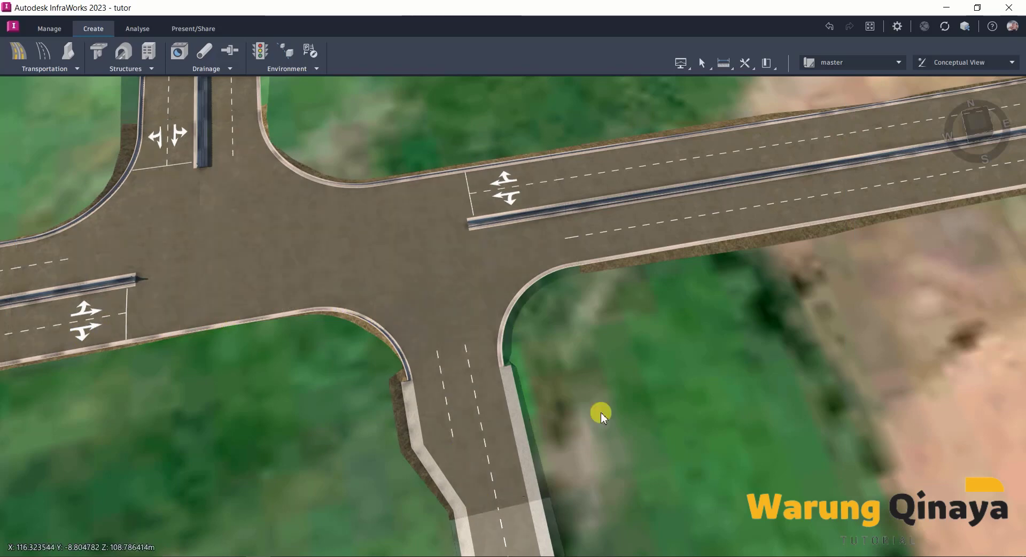
Find the four-way junction and select its lower-right 15 m simple-curve turning zone.
{"action": "middle_click_drag", "start_coordinate": [611, 398], "coordinate": [599, 409]}
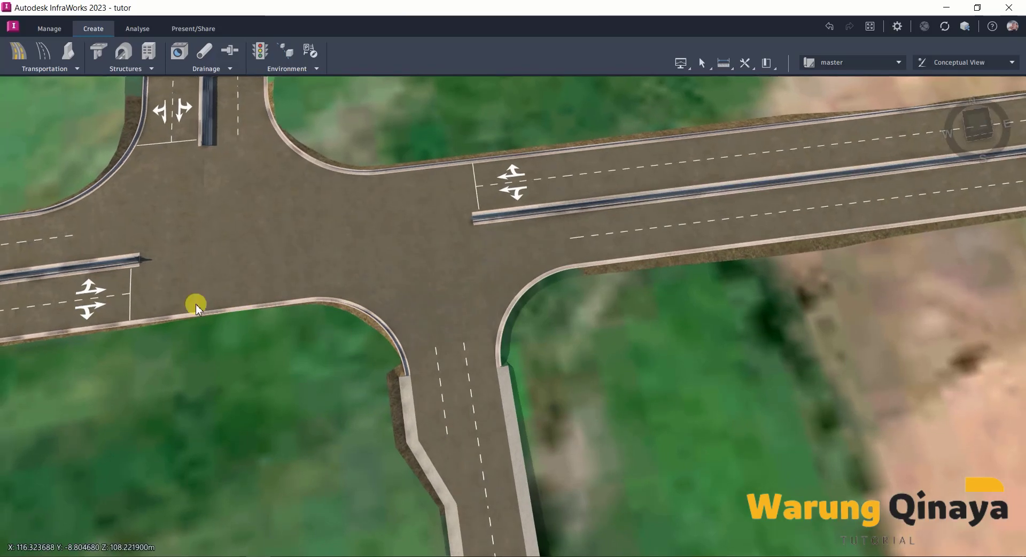
{"action": "scroll", "coordinate": [143, 296], "scroll_direction": "down", "scroll_amount": 5}
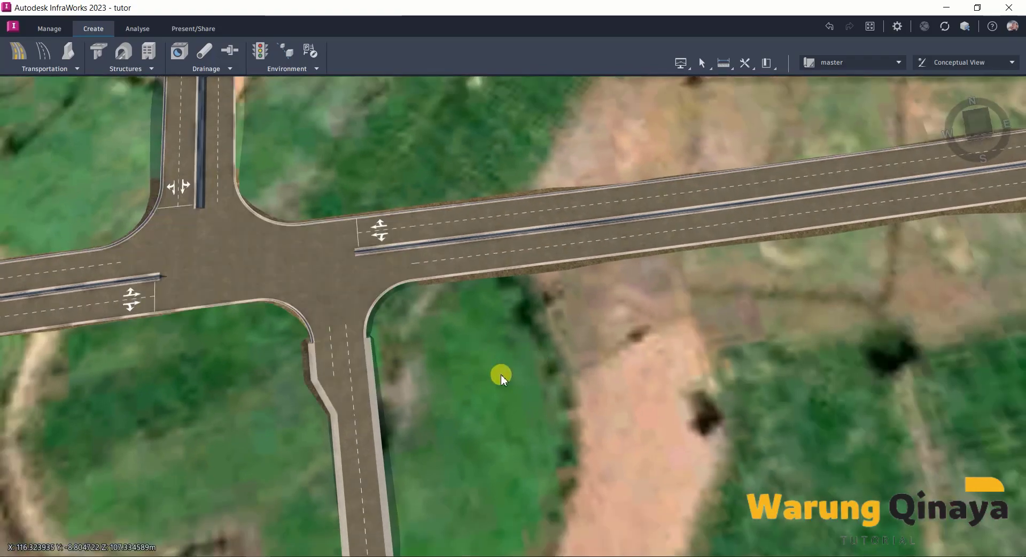
{"action": "mouse_move", "coordinate": [501, 374]}
{"action": "middle_mouse_down", "text": "shift"}
{"action": "mouse_move", "coordinate": [421, 368]}
{"action": "mouse_move", "coordinate": [406, 309]}
{"action": "mouse_move", "coordinate": [406, 151]}
{"action": "middle_mouse_up", "text": "shift"}
{"action": "scroll", "coordinate": [427, 385], "scroll_direction": "down", "scroll_amount": 3}
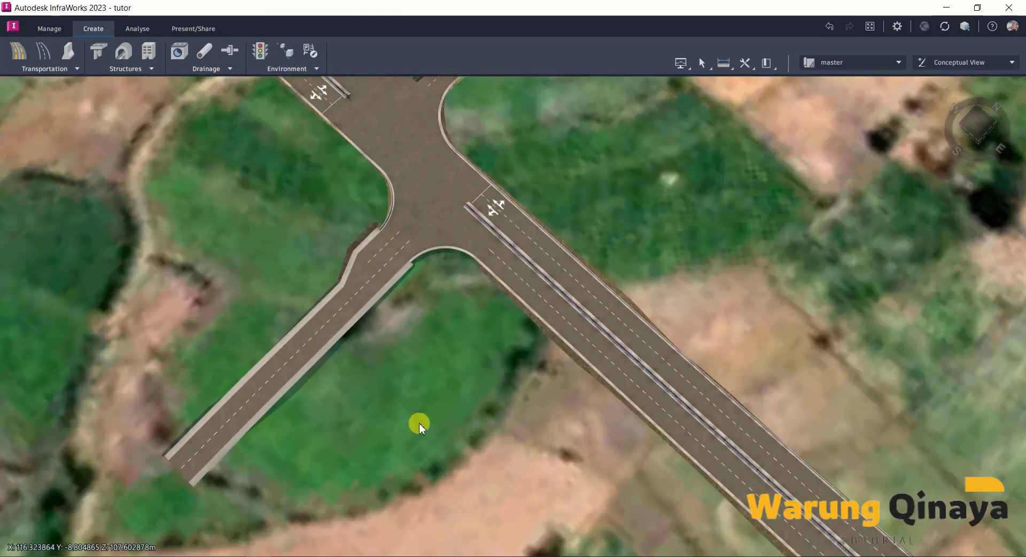
{"action": "mouse_move", "coordinate": [419, 423]}
{"action": "middle_mouse_down"}
{"action": "mouse_move", "coordinate": [454, 331]}
{"action": "mouse_move", "coordinate": [566, 242]}
{"action": "mouse_move", "coordinate": [415, 291]}
{"action": "mouse_move", "coordinate": [343, 294]}
{"action": "middle_mouse_up"}
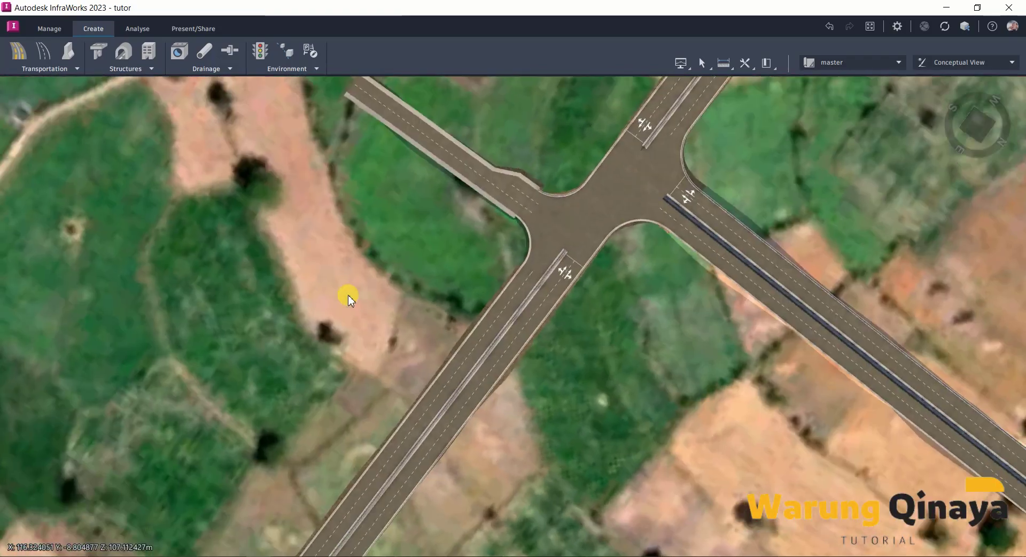
{"action": "scroll", "coordinate": [682, 238], "scroll_direction": "up", "scroll_amount": 2}
{"action": "scroll", "coordinate": [689, 256], "scroll_direction": "up", "scroll_amount": 3}
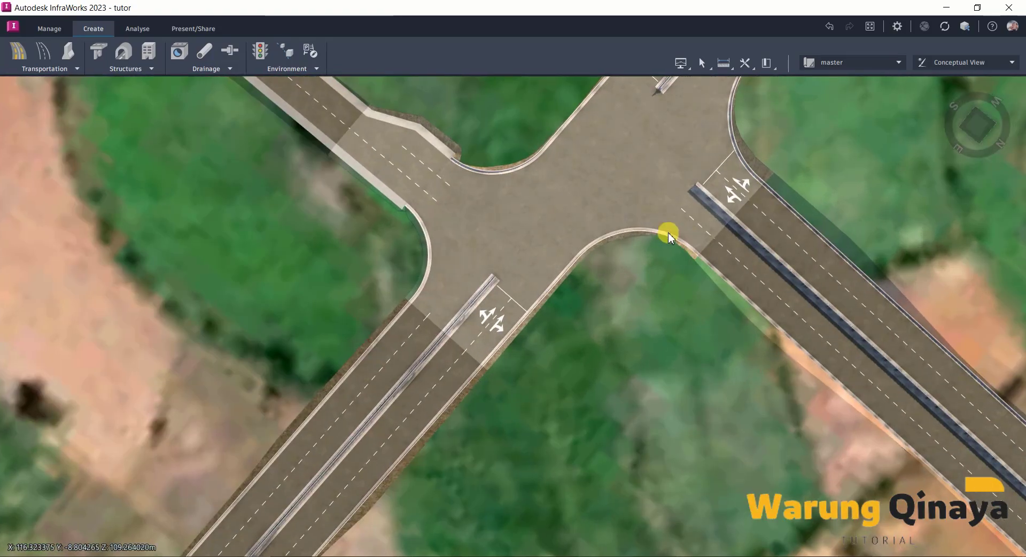
{"action": "left_click", "coordinate": [669, 235]}
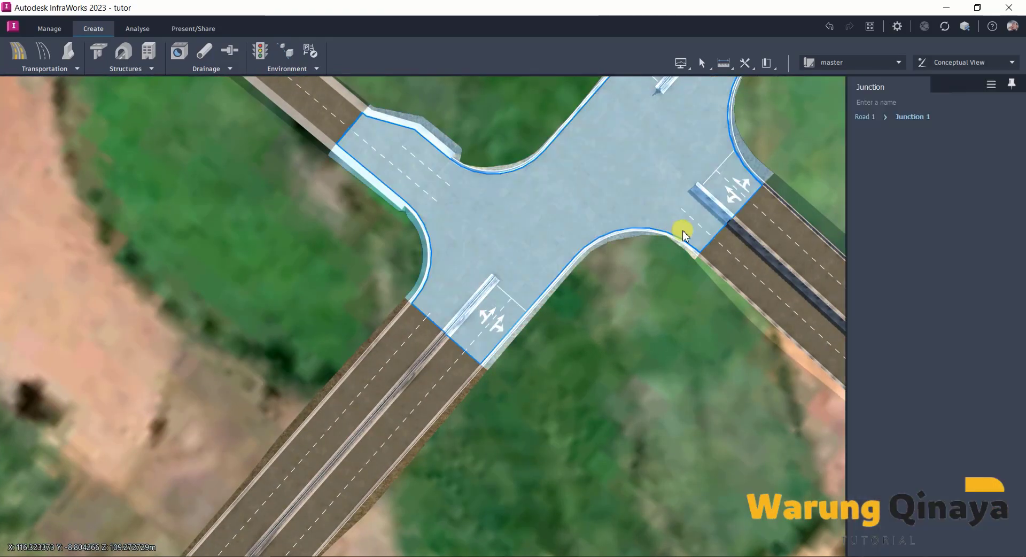
{"action": "left_click", "coordinate": [675, 219]}
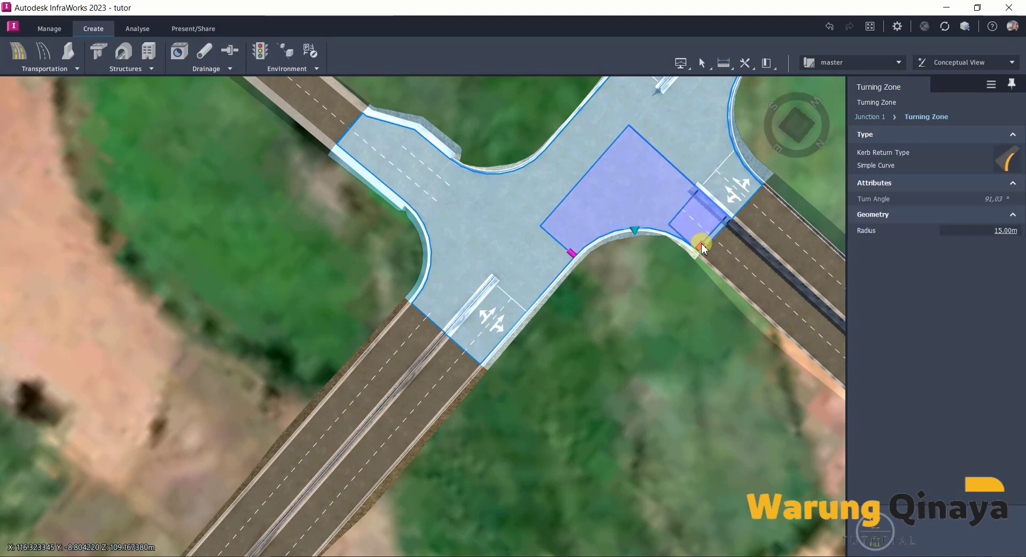
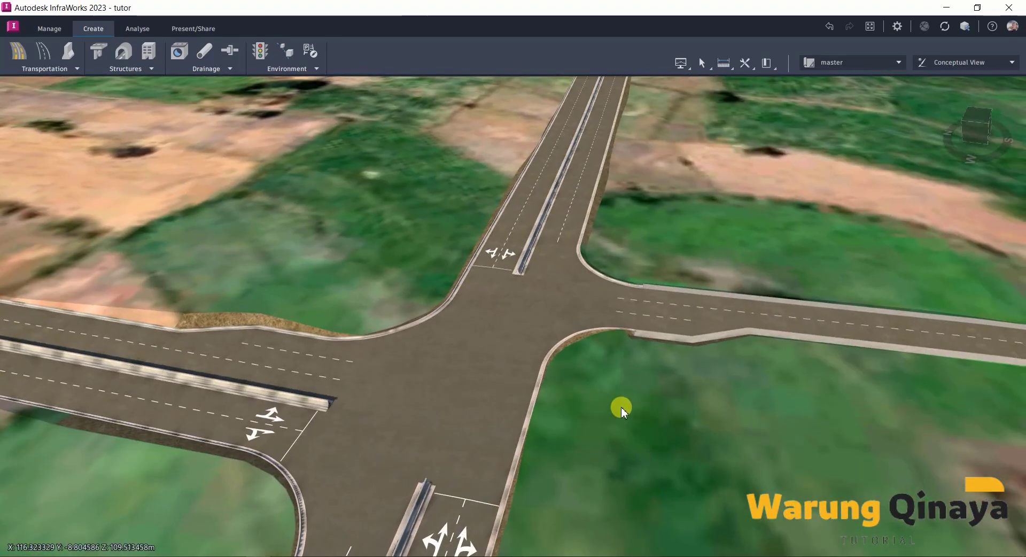
Orbit around the four-way junction, tilt down and zoom in, then drop to a low horizon-facing perspective.
{"action": "mouse_move", "coordinate": [610, 363]}
{"action": "middle_mouse_down"}
{"action": "mouse_move", "coordinate": [644, 347]}
{"action": "mouse_move", "coordinate": [657, 358]}
{"action": "mouse_move", "coordinate": [662, 392]}
{"action": "middle_mouse_up"}
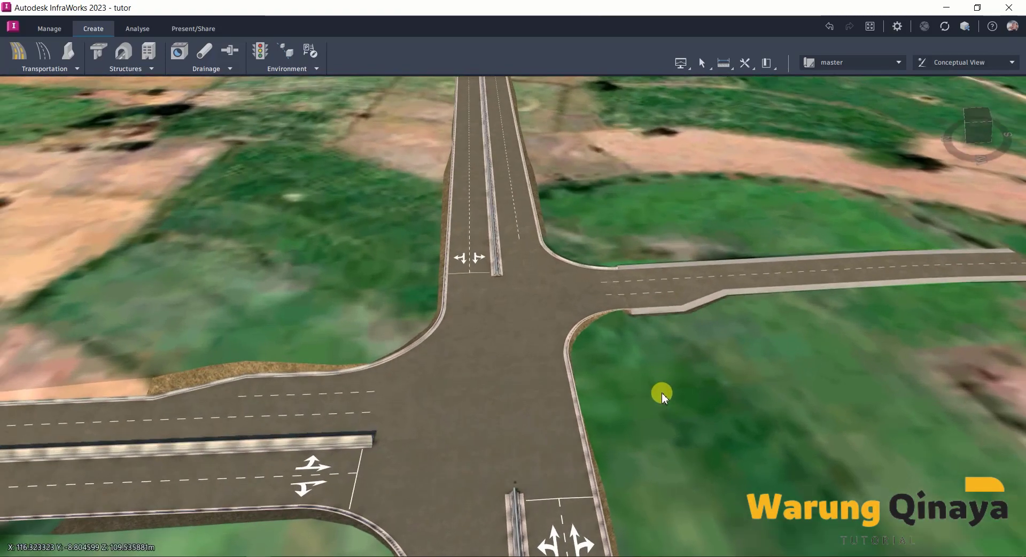
{"action": "mouse_move", "coordinate": [626, 365]}
{"action": "middle_mouse_down"}
{"action": "mouse_move", "coordinate": [616, 382]}
{"action": "mouse_move", "coordinate": [458, 444]}
{"action": "mouse_move", "coordinate": [291, 388]}
{"action": "mouse_move", "coordinate": [552, 426]}
{"action": "mouse_move", "coordinate": [488, 463]}
{"action": "mouse_move", "coordinate": [378, 243]}
{"action": "middle_mouse_up"}
{"action": "scroll", "coordinate": [382, 251], "scroll_direction": "up", "scroll_amount": 2}
{"action": "scroll", "coordinate": [394, 283], "scroll_direction": "up", "scroll_amount": 2}
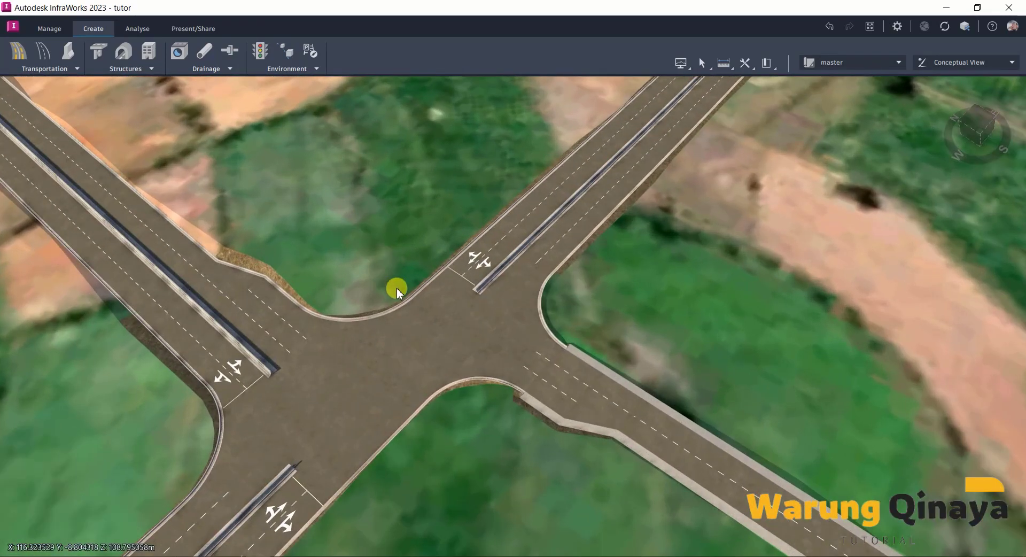
{"action": "scroll", "coordinate": [406, 286], "scroll_direction": "up", "scroll_amount": 3}
{"action": "mouse_move", "coordinate": [787, 290]}
{"action": "middle_mouse_down"}
{"action": "mouse_move", "coordinate": [839, 222]}
{"action": "mouse_move", "coordinate": [854, 220]}
{"action": "middle_mouse_up"}
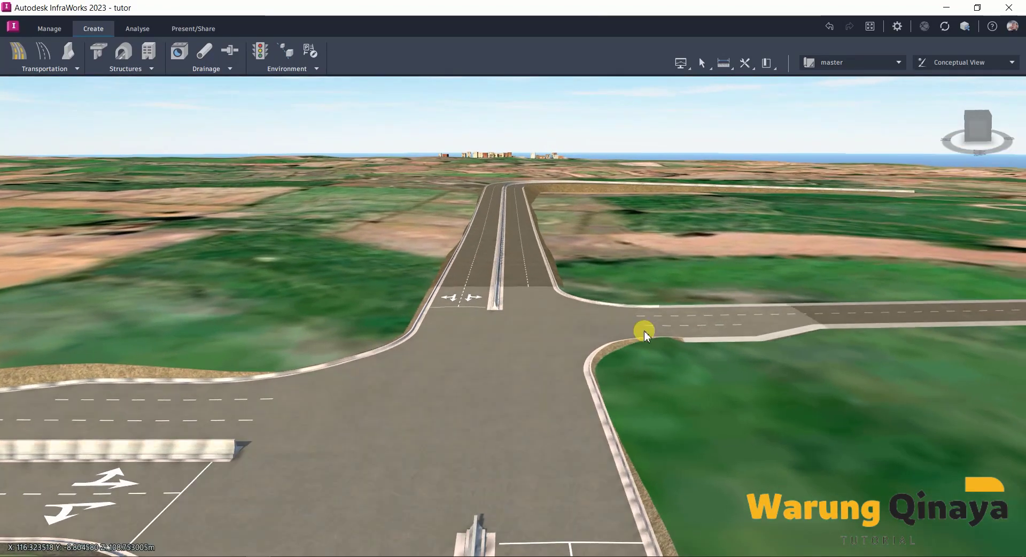